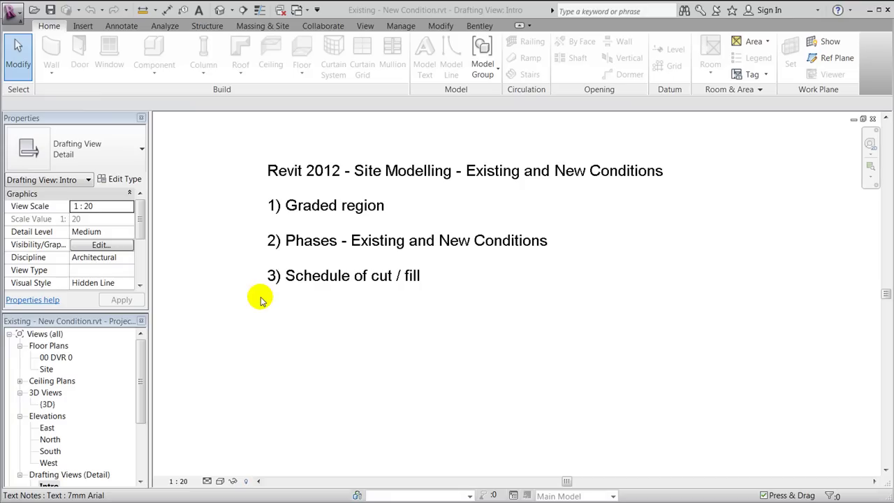
Open the {3D} view showing the contoured existing topography
double_click(47, 405)
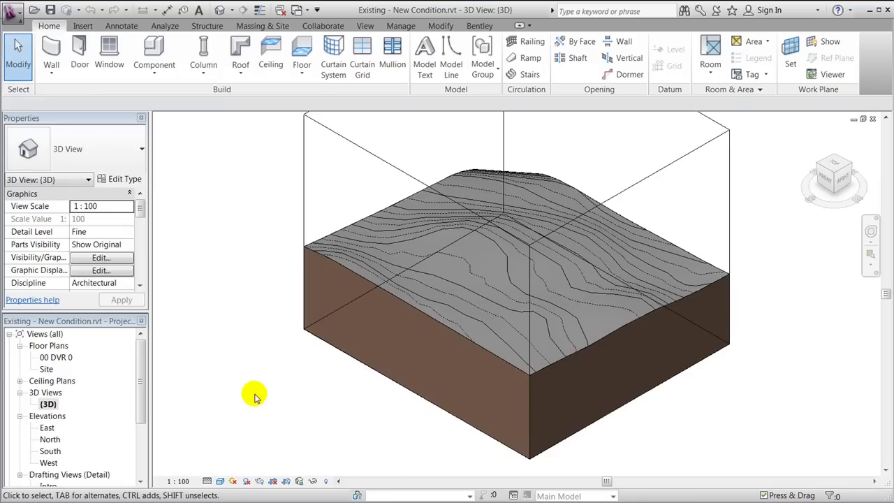
Open the Site floor plan and zoom in on the property line
scroll(254, 396, down, 1)
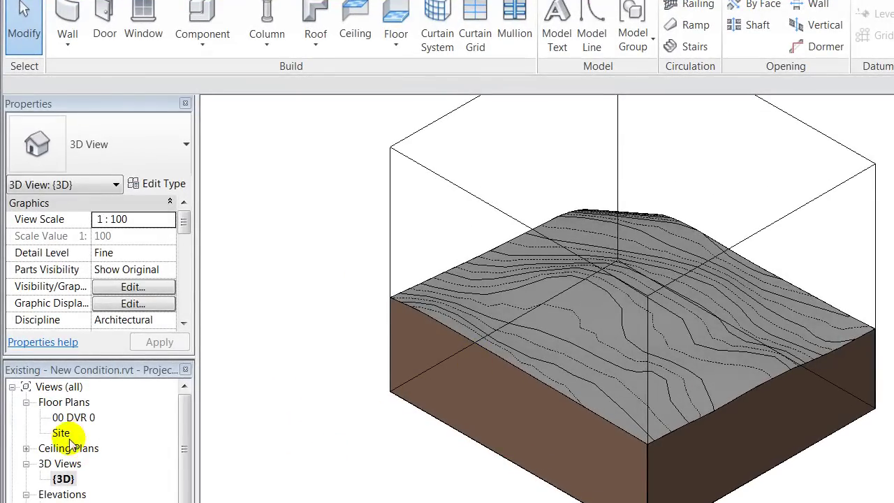
double_click(60, 431)
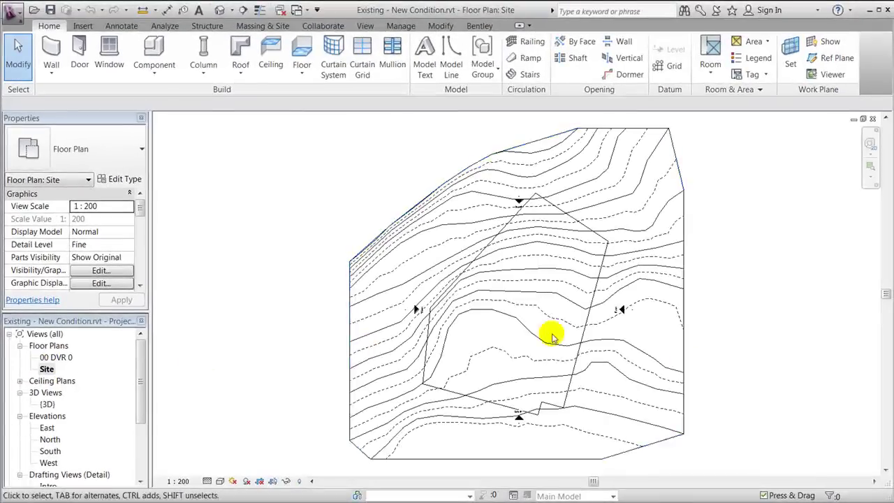
scroll(551, 333, up, 3)
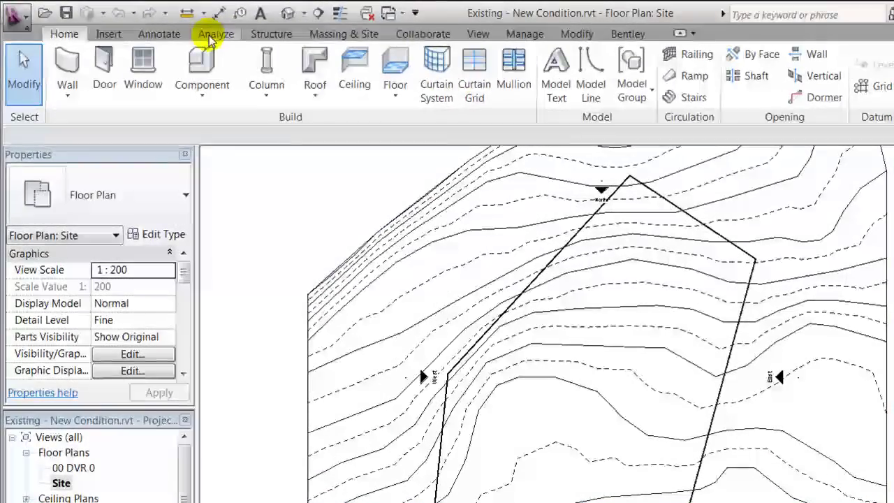
Split the toposurface using the six property-line segments as the boundary
click(367, 31)
click(636, 89)
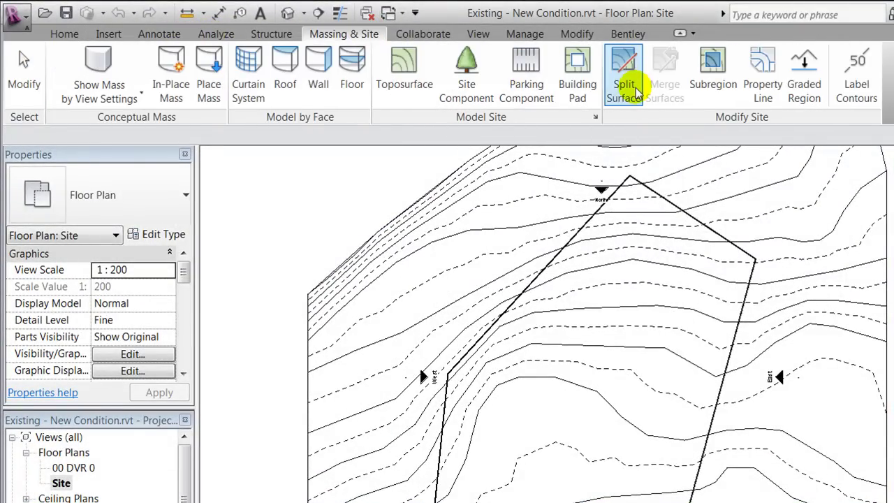
click(630, 263)
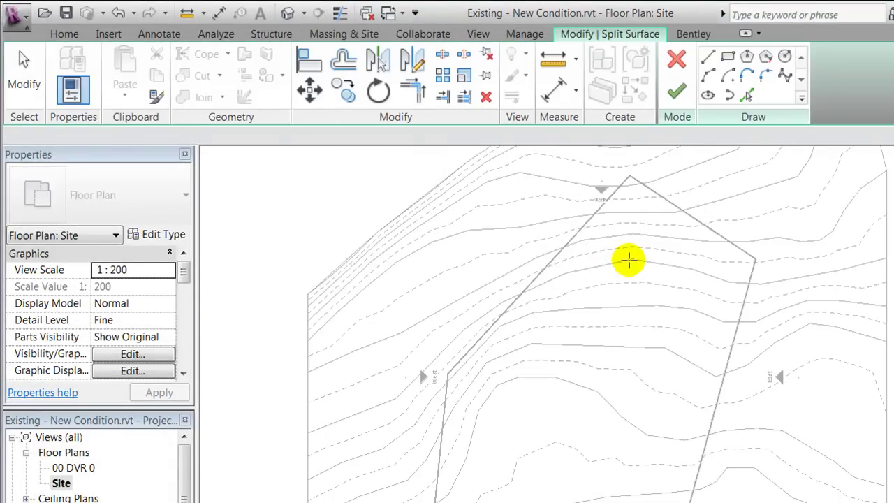
click(745, 97)
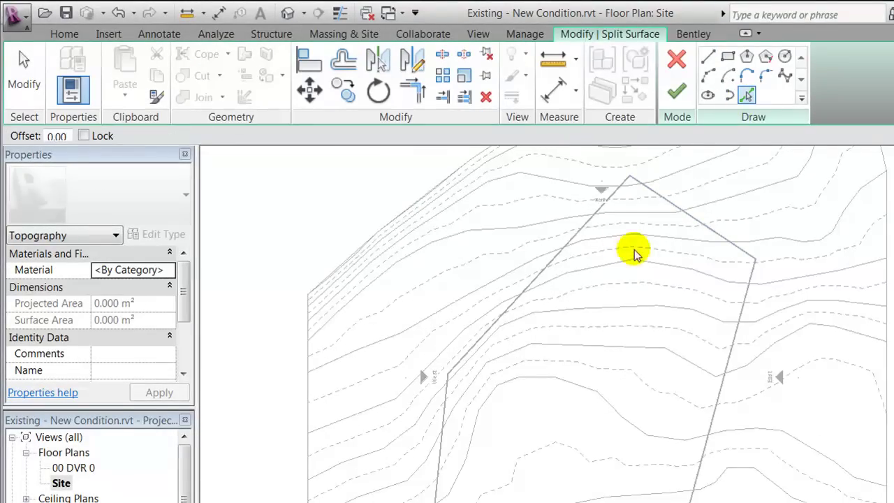
click(569, 245)
click(677, 209)
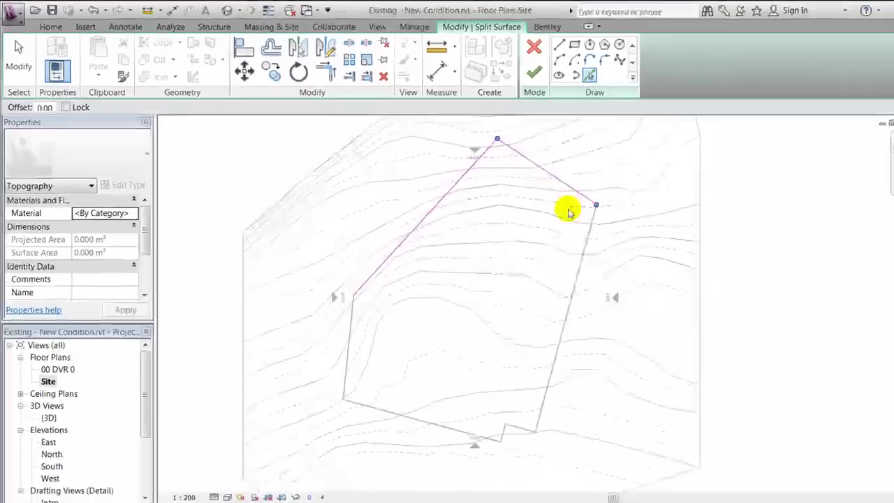
click(737, 334)
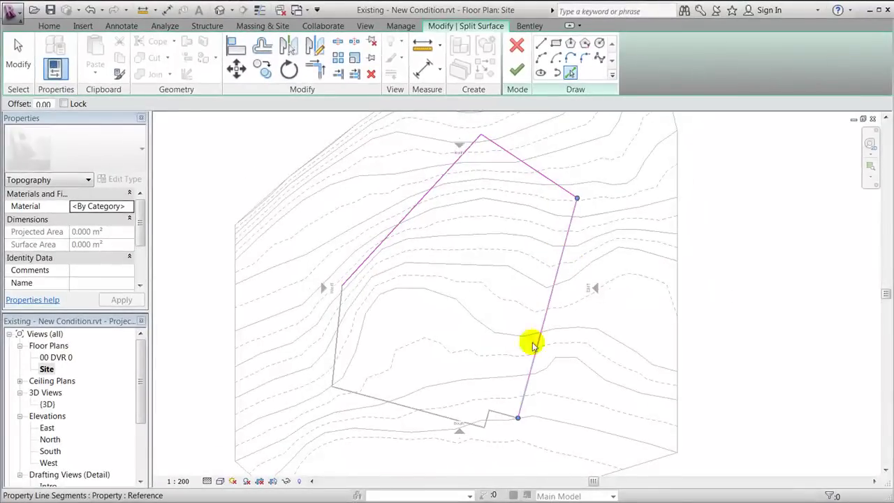
click(509, 415)
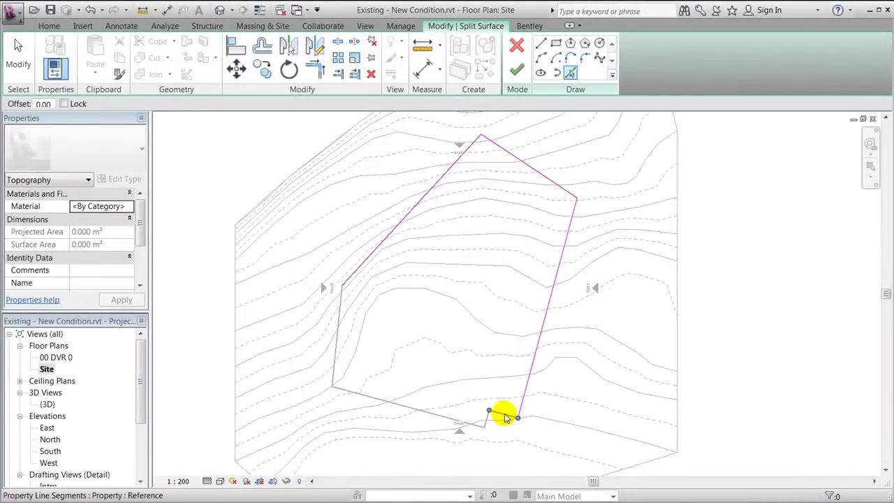
click(474, 426)
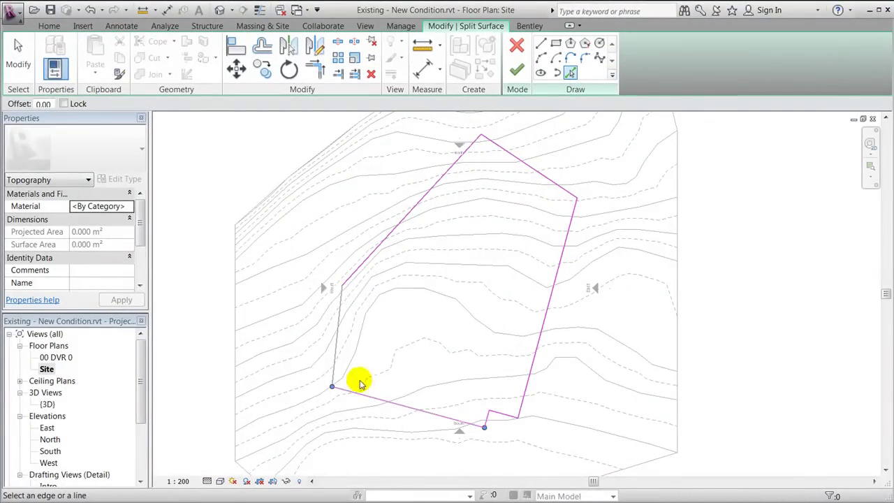
click(335, 360)
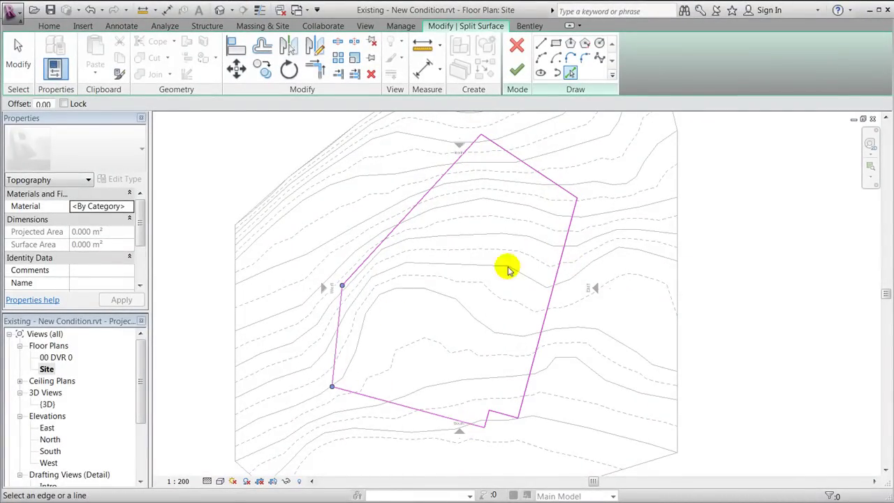
click(517, 70)
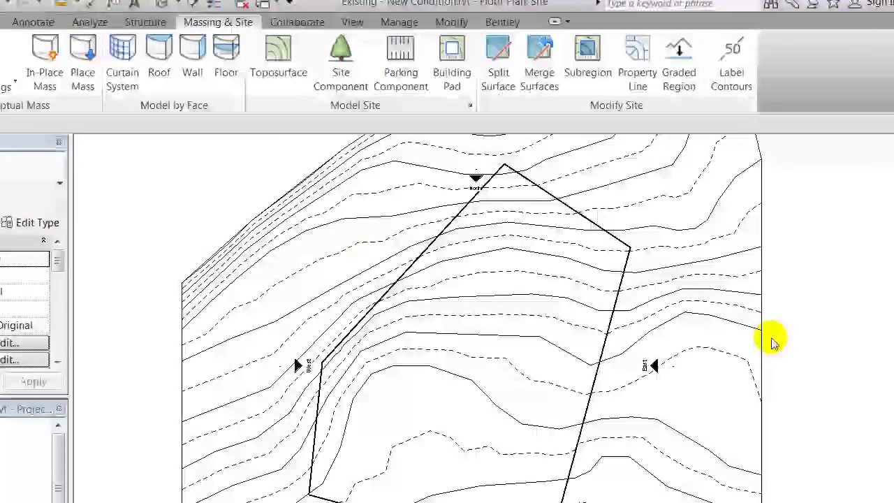
Name the outer toposurface piece 'Surrounding', then select the inner piece
click(755, 330)
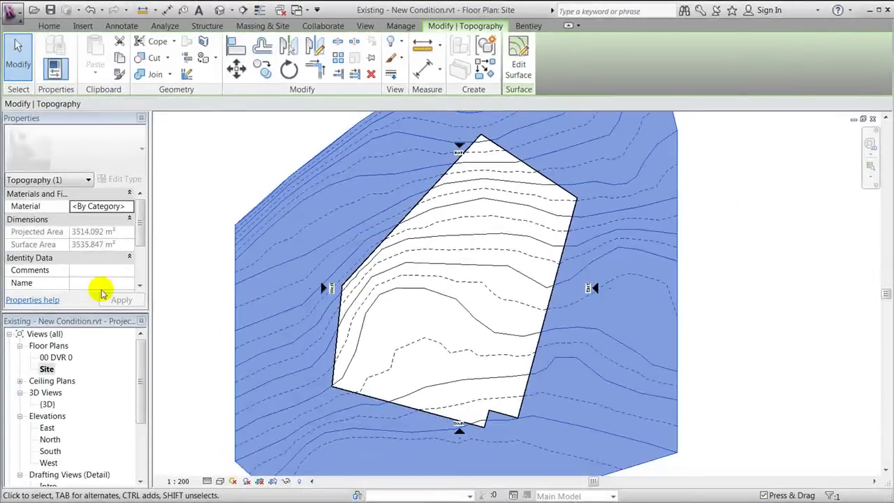
click(92, 284)
text(Surrounding)
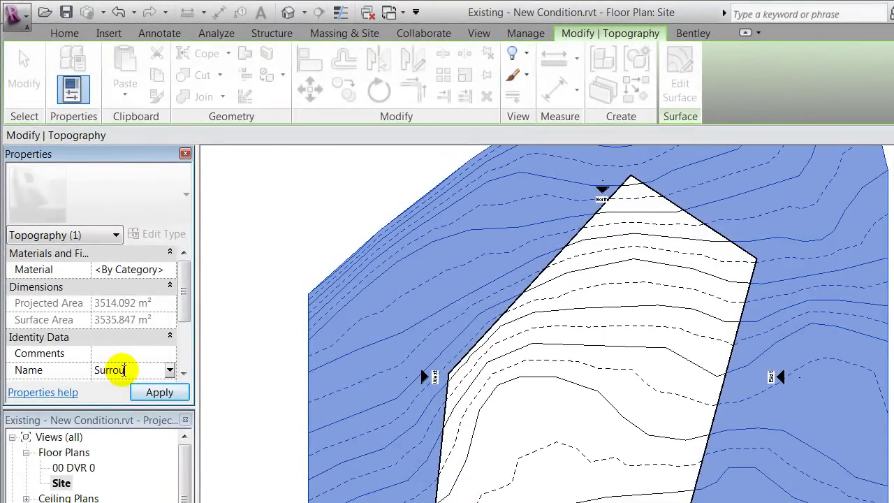
click(349, 175)
click(560, 308)
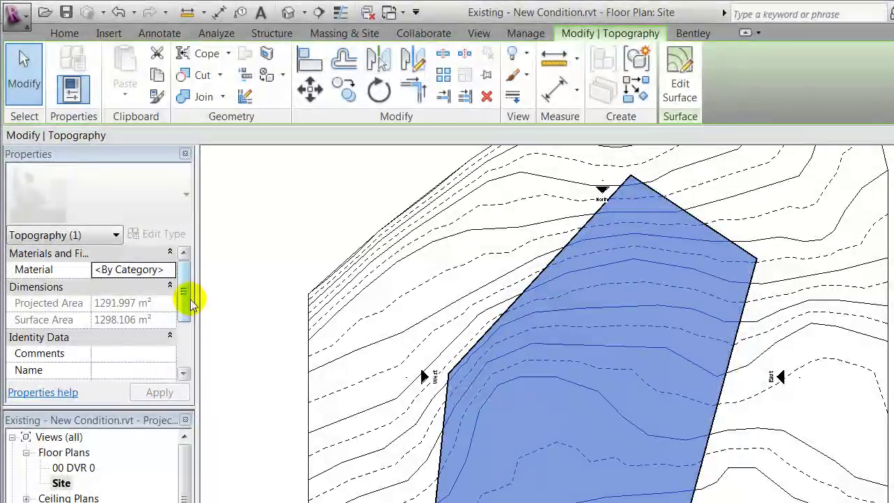
Set the inner toposurface's Phase Created to Existing and name it 'Existing'
drag(187, 296, 186, 329)
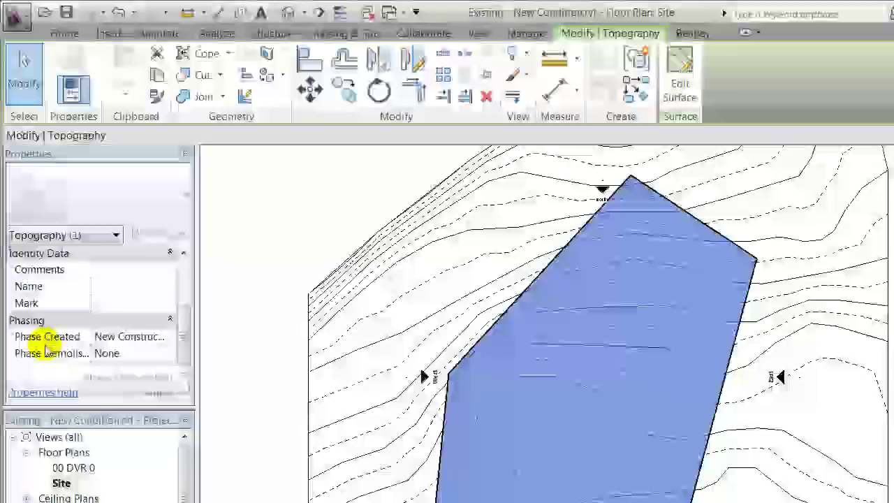
click(173, 338)
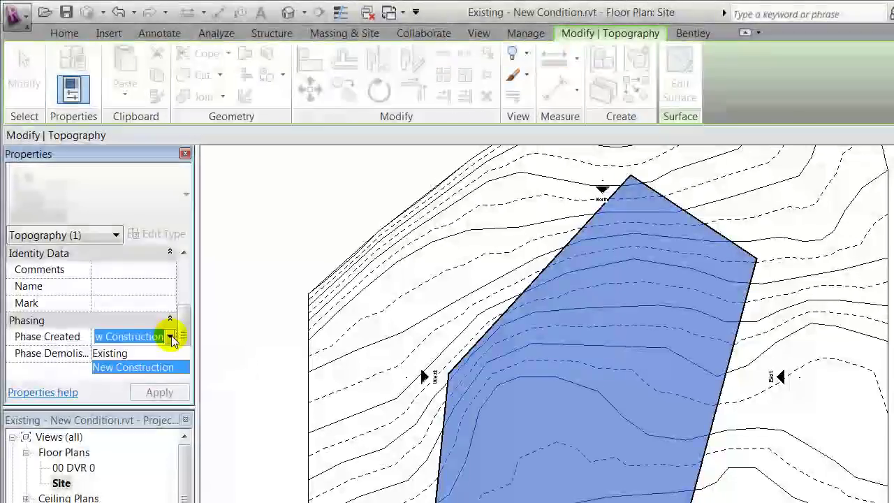
click(110, 353)
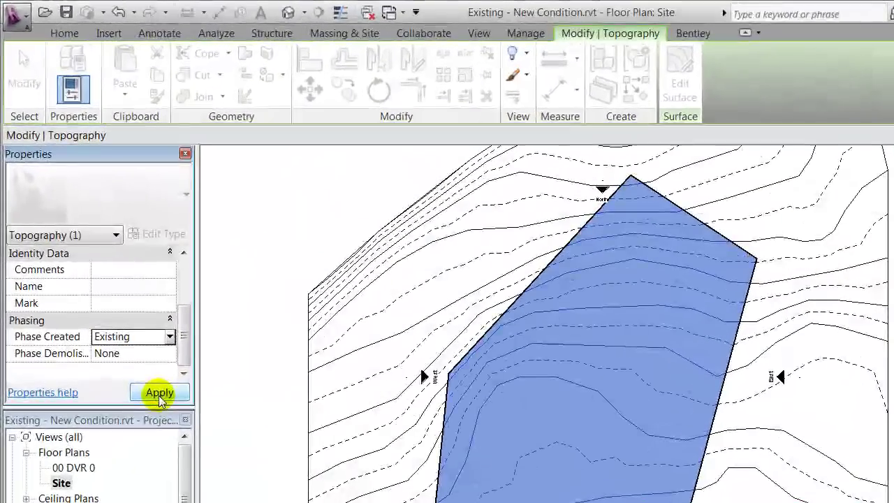
click(114, 288)
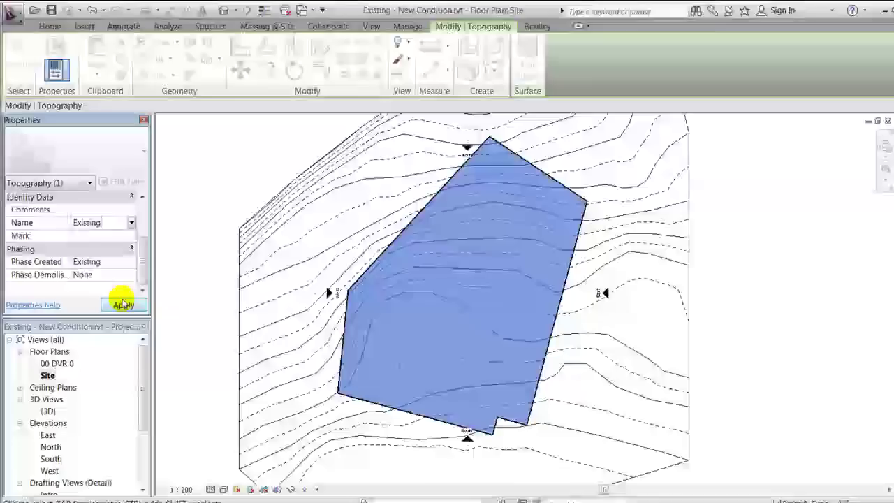
click(160, 392)
click(684, 267)
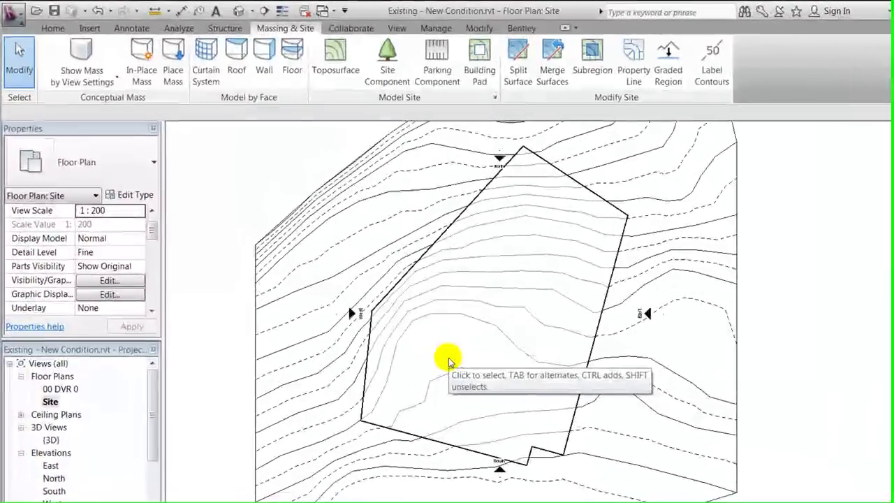
Create a graded region as an exact copy of the Existing toposurface
click(685, 74)
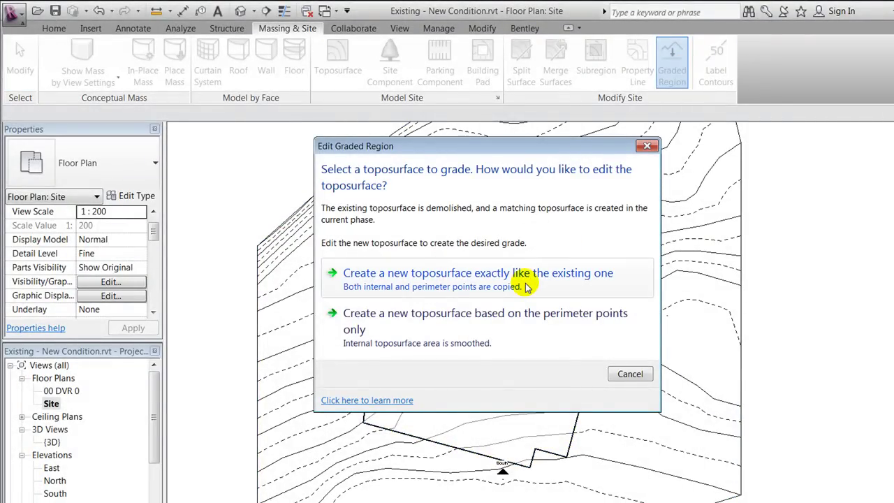
click(525, 279)
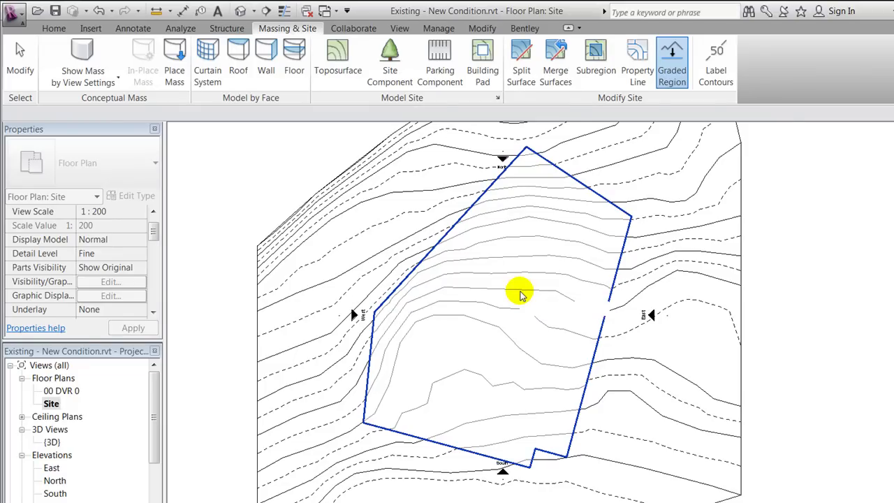
click(519, 293)
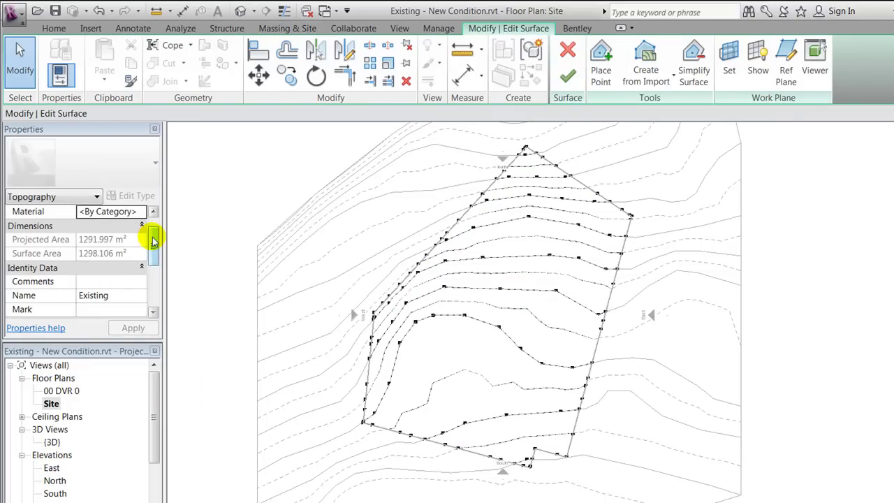
Name the graded copy 'New Toposurface' in Properties
drag(156, 238, 154, 275)
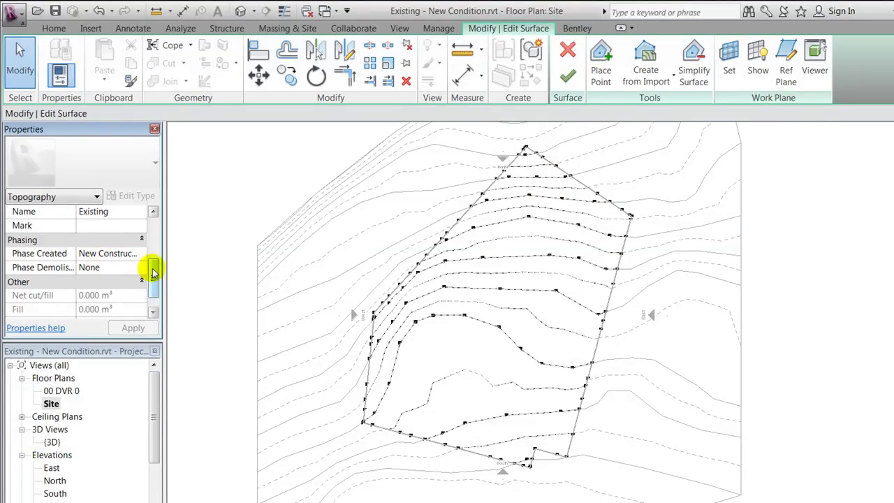
scroll(153, 269, up, 2)
click(115, 239)
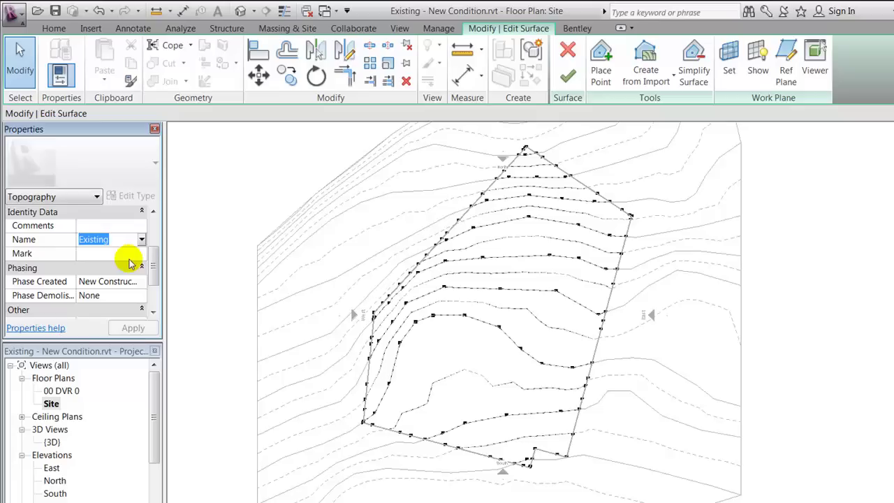
text(New)
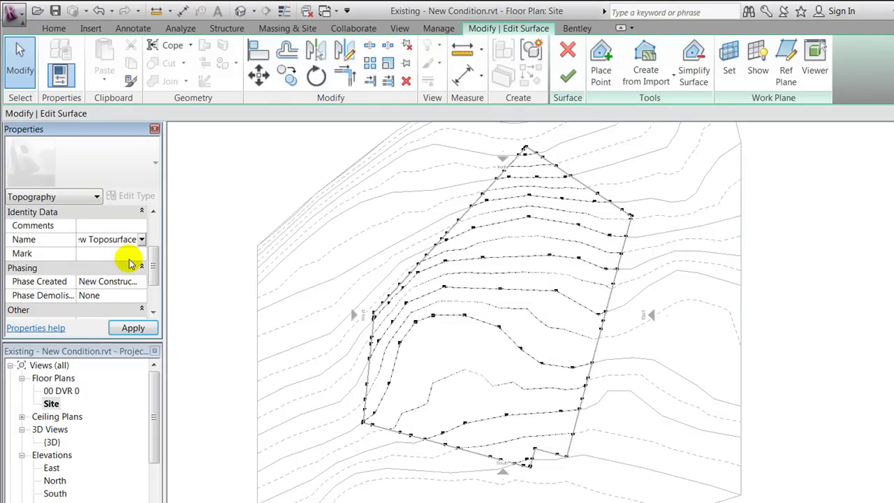
click(134, 328)
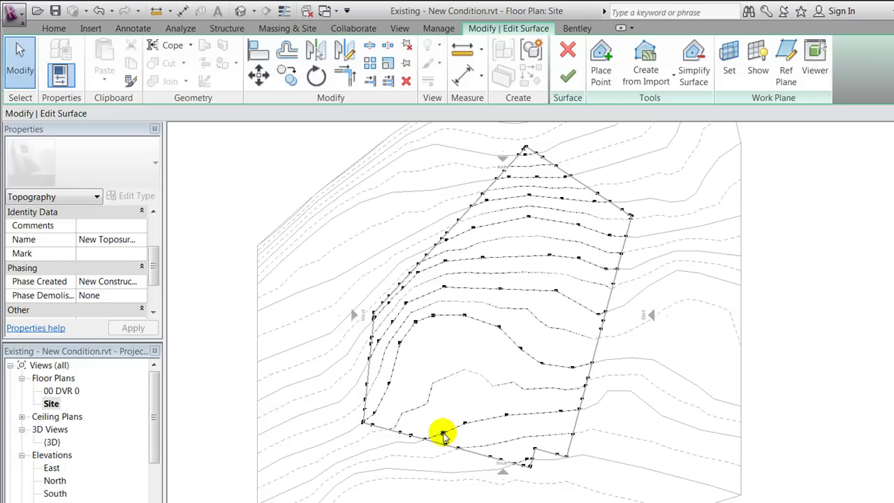
Move four interior points in the lower middle to reshape the contours
click(415, 390)
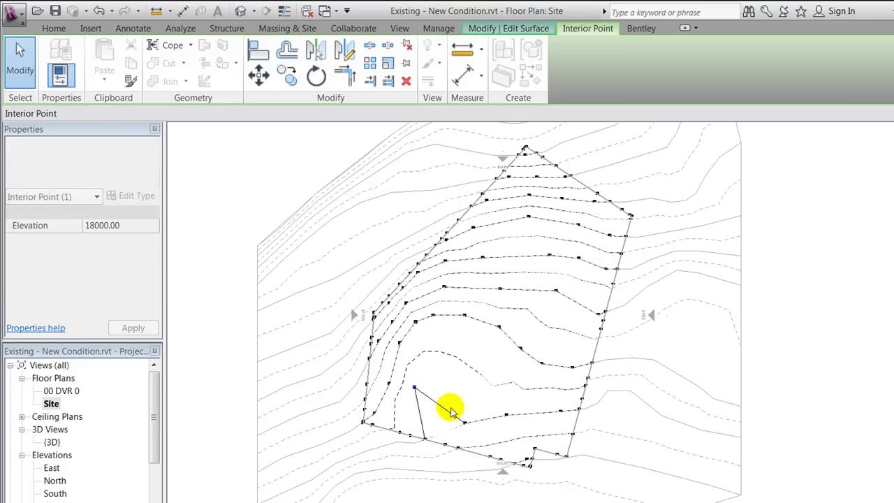
click(443, 343)
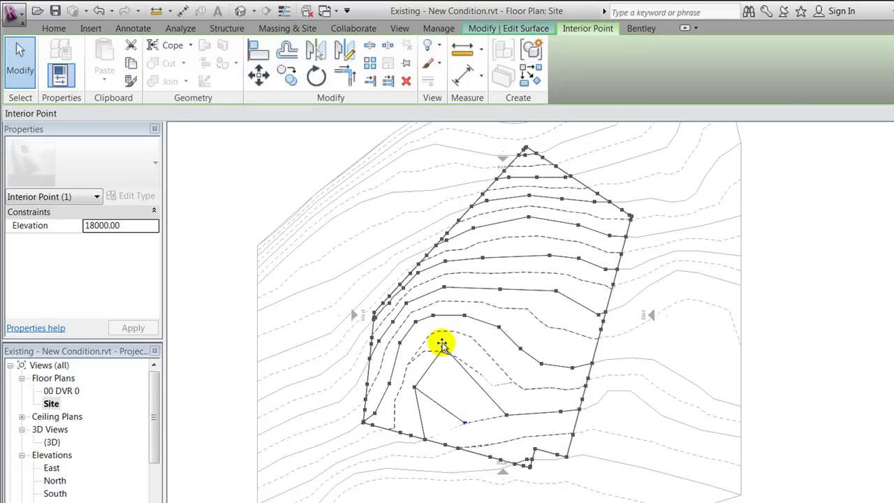
click(505, 413)
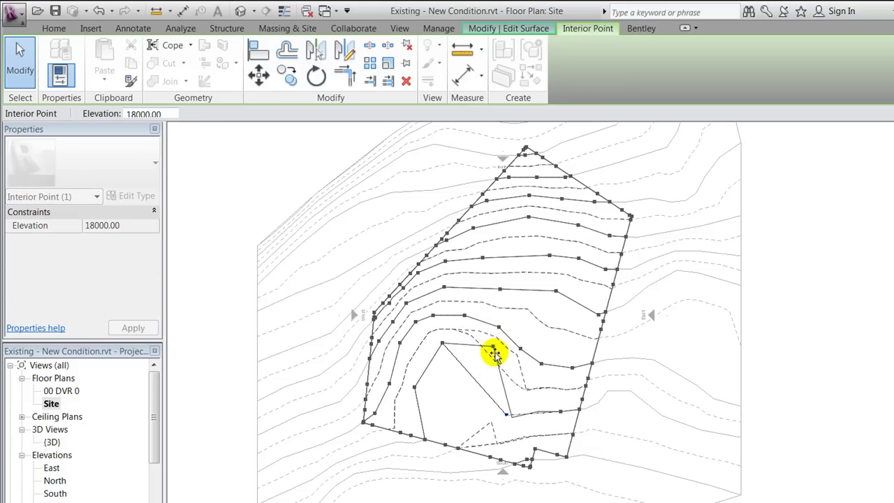
click(496, 364)
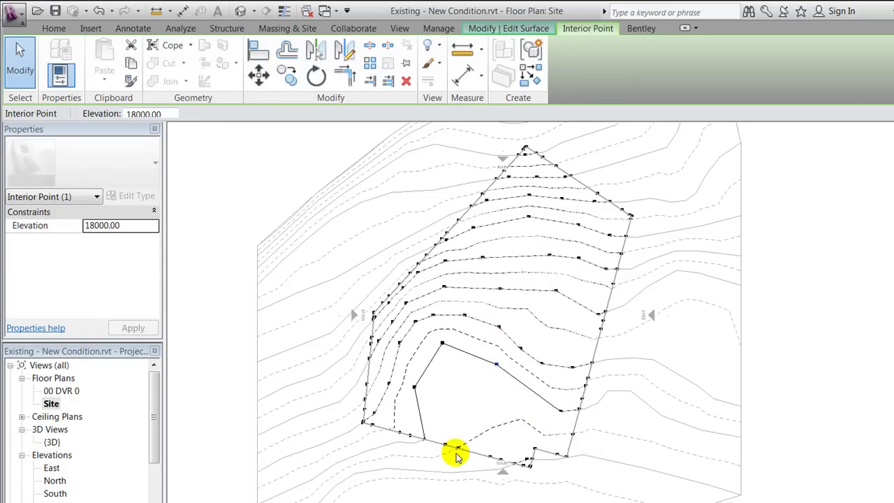
scroll(514, 457, up, 1)
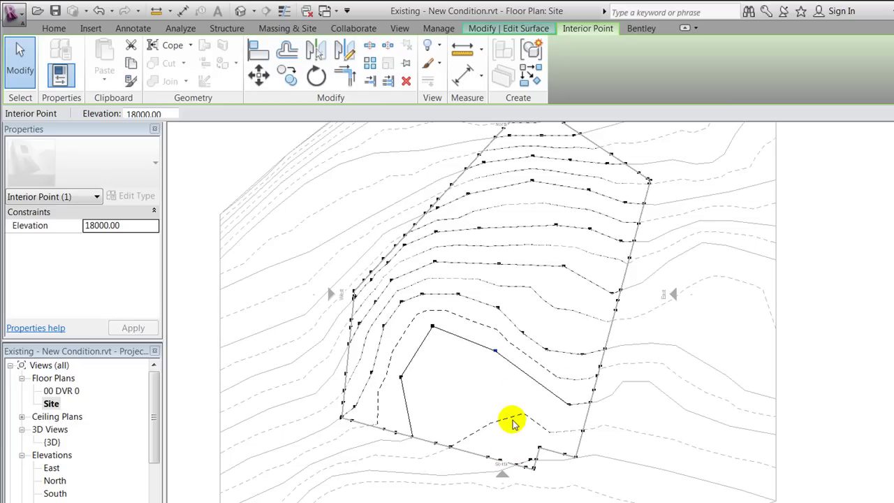
scroll(458, 412, down, 1)
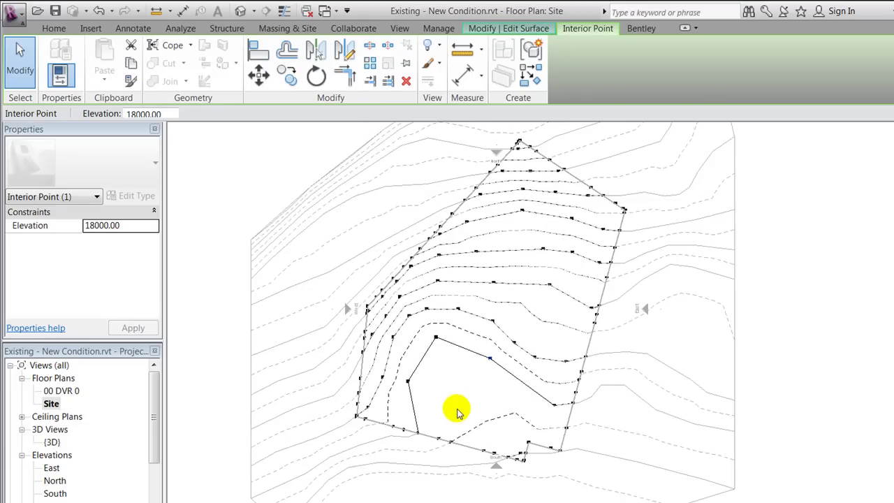
click(519, 27)
Finish the surface edit and show the Site plan in the Existing phase
click(567, 74)
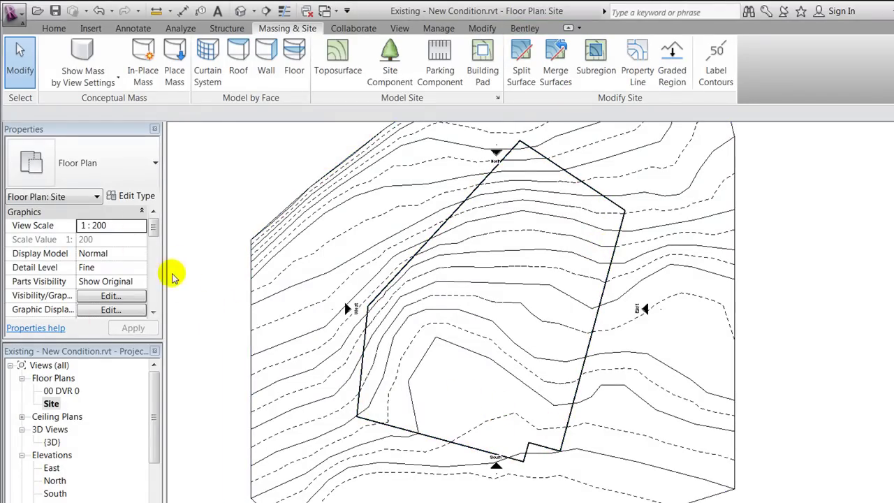
drag(152, 233, 159, 249)
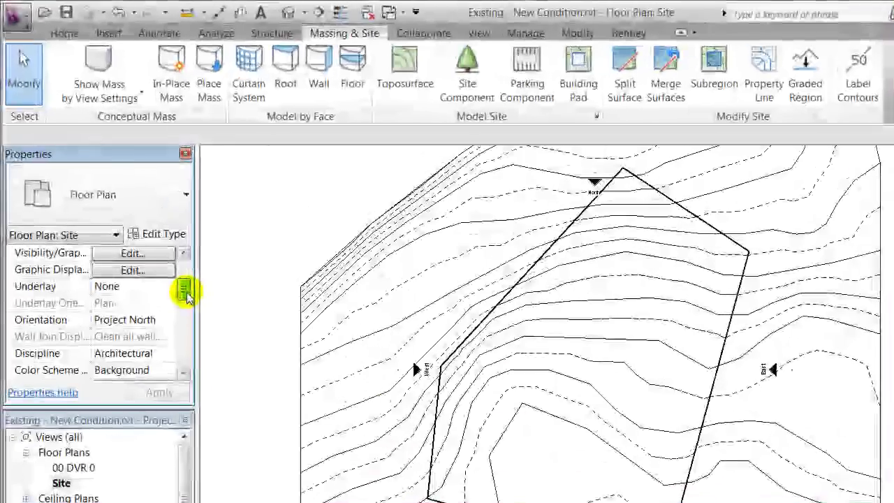
drag(190, 301, 184, 363)
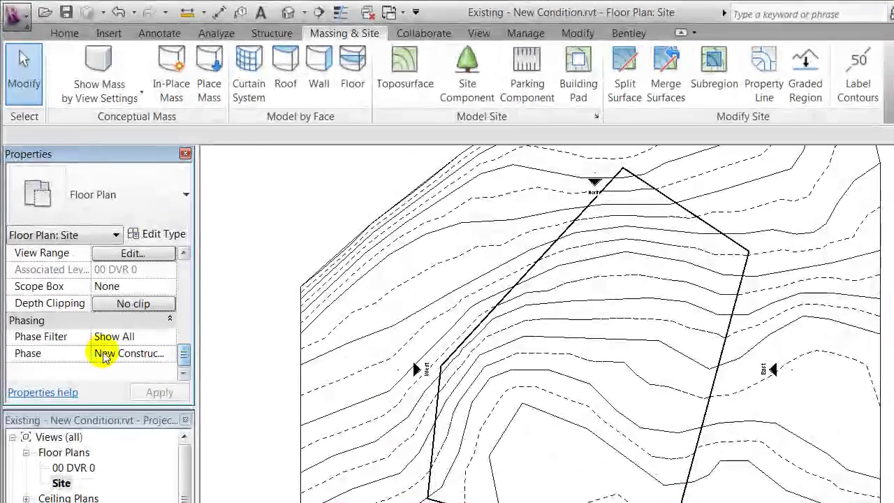
click(171, 353)
click(170, 354)
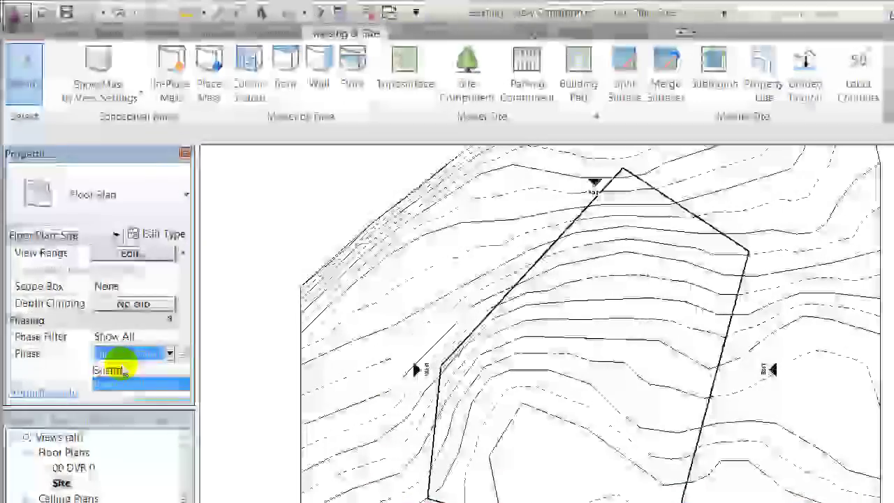
click(112, 371)
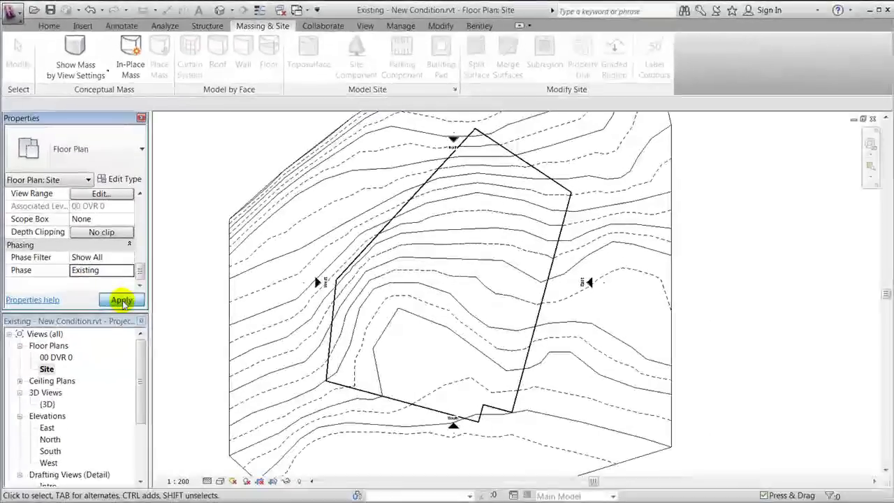
click(122, 301)
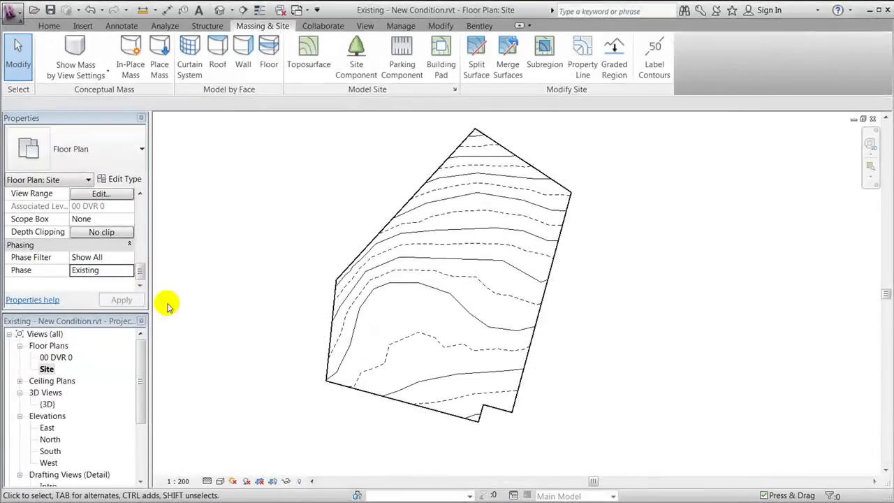
Switch the Site plan to New Construction, keeping the phase filter at Show All
click(122, 272)
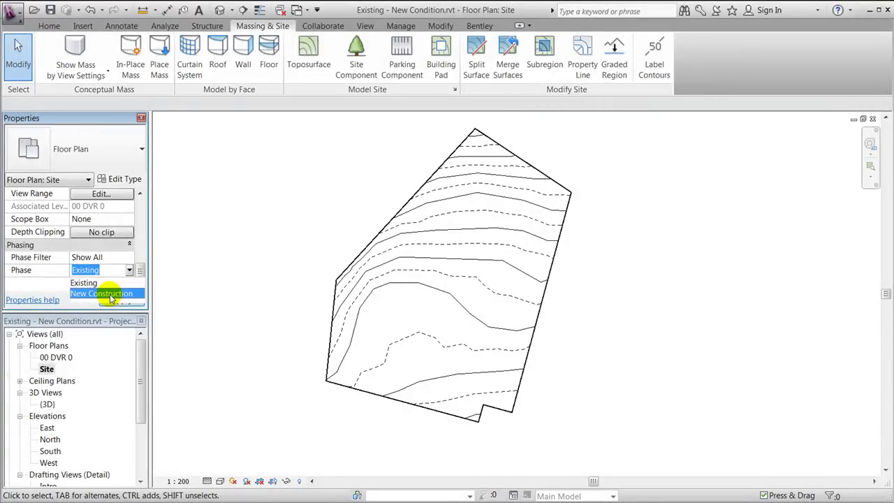
click(110, 293)
click(122, 301)
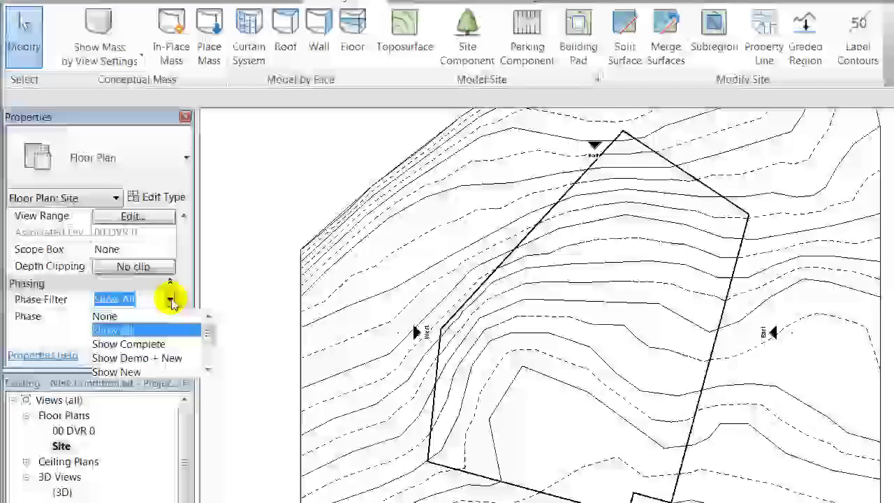
click(143, 330)
click(153, 348)
In the {3D} view, set the phase to Existing, then to New Construction
double_click(62, 493)
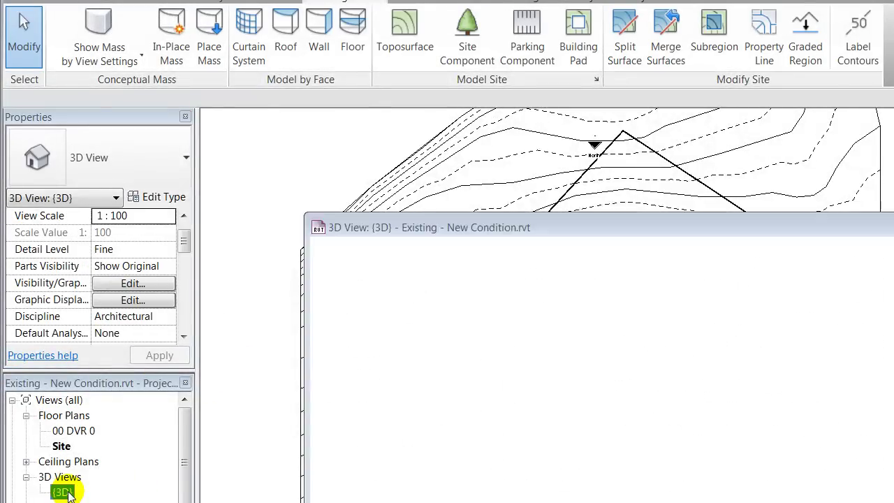
drag(181, 243, 186, 255)
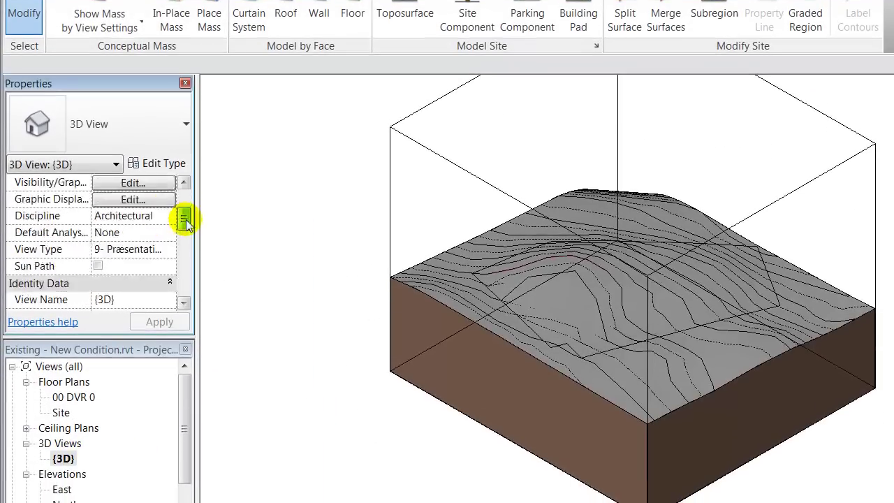
drag(186, 222, 179, 303)
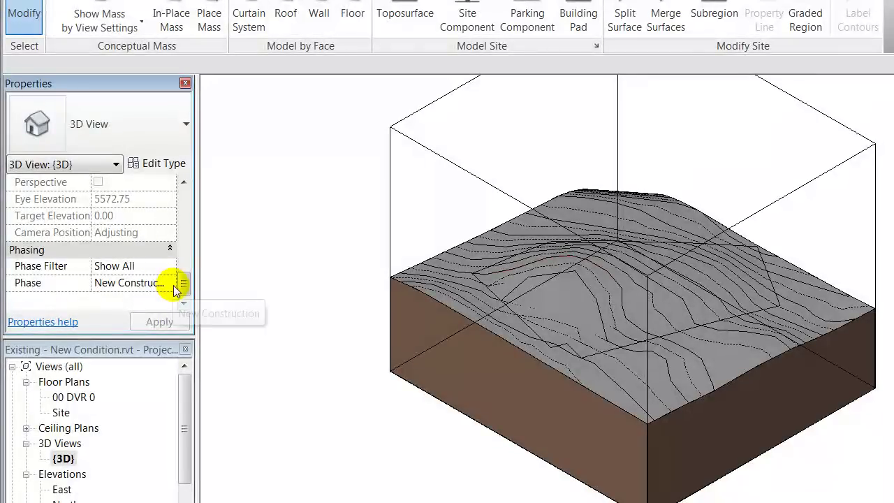
click(173, 283)
click(169, 283)
click(116, 299)
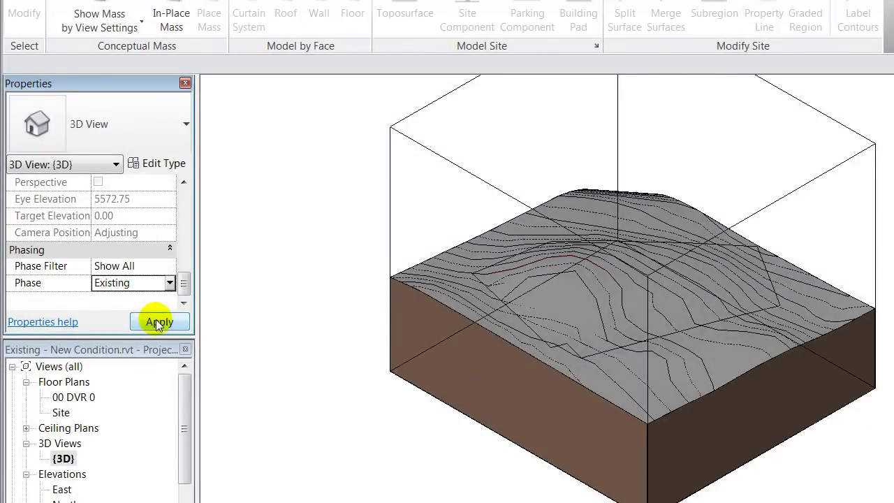
click(159, 322)
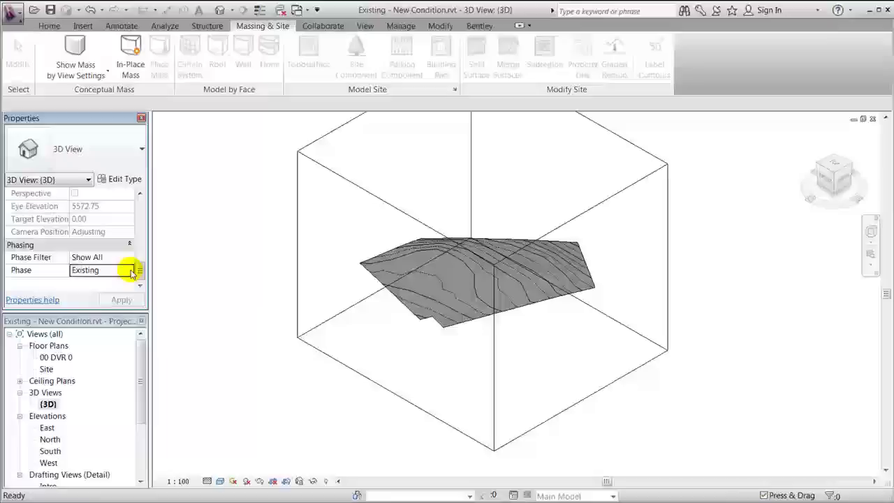
click(130, 271)
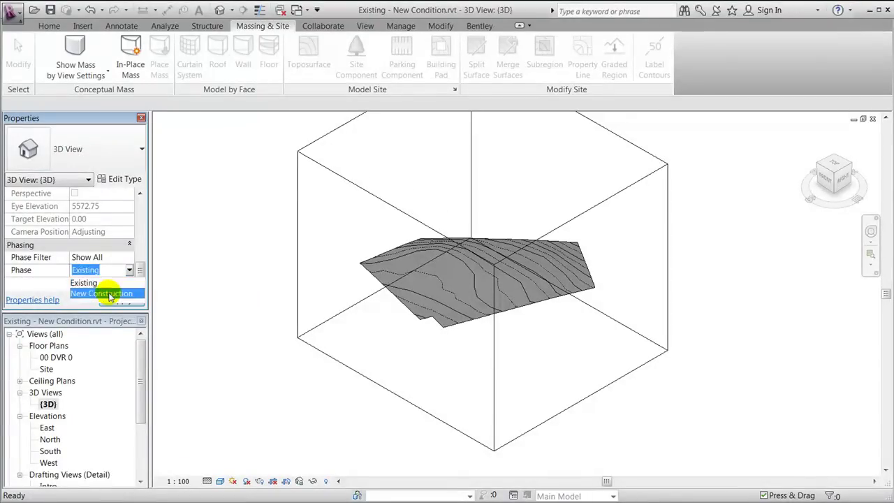
click(112, 292)
click(127, 302)
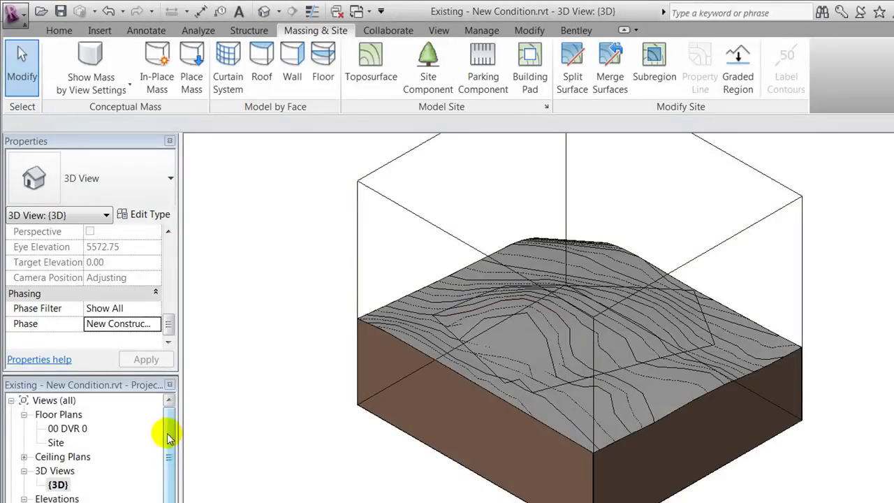
double_click(56, 442)
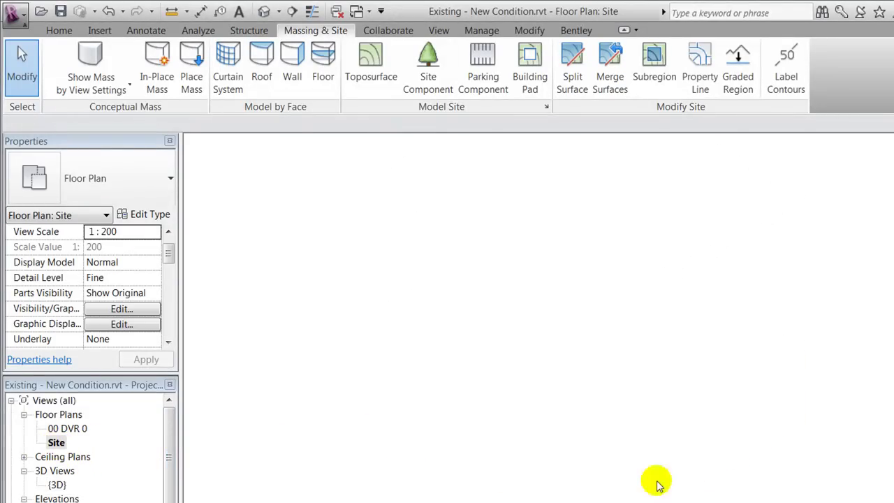
scroll(594, 419, up, 2)
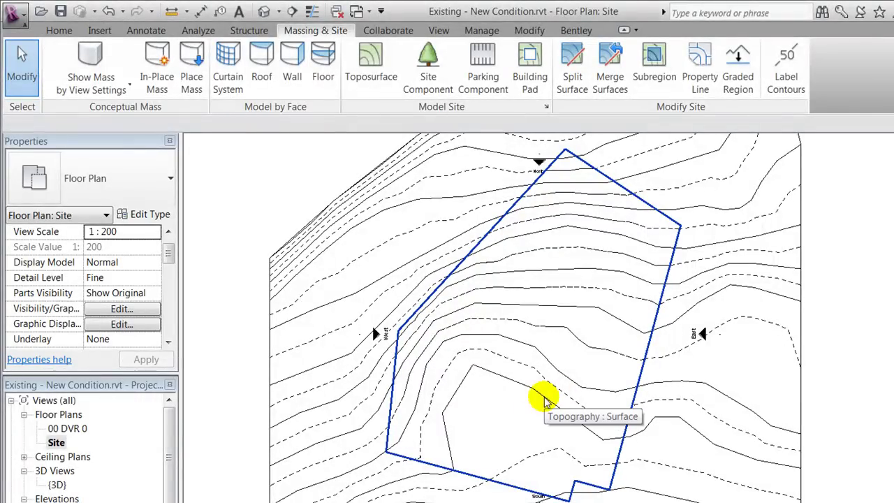
click(545, 400)
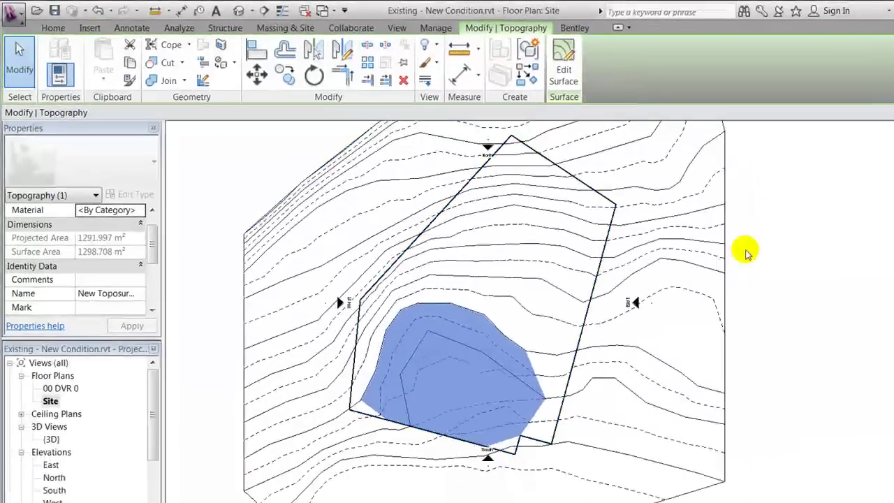
click(827, 285)
click(664, 240)
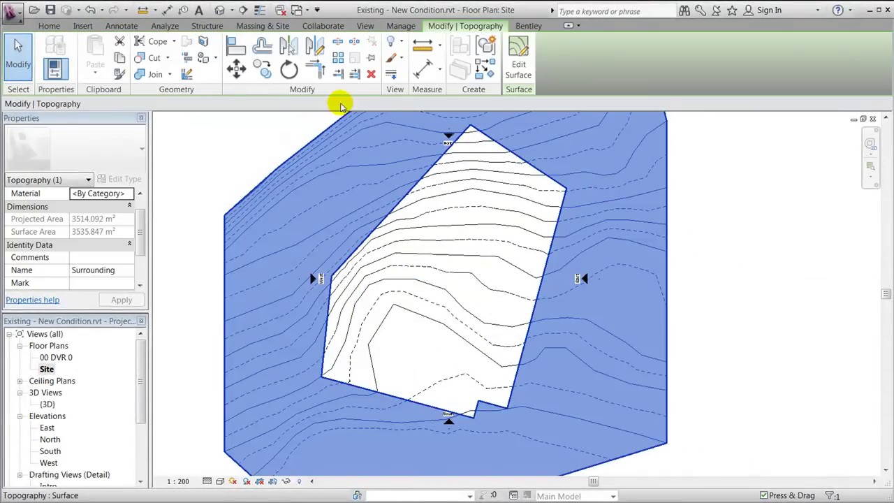
key(Escape)
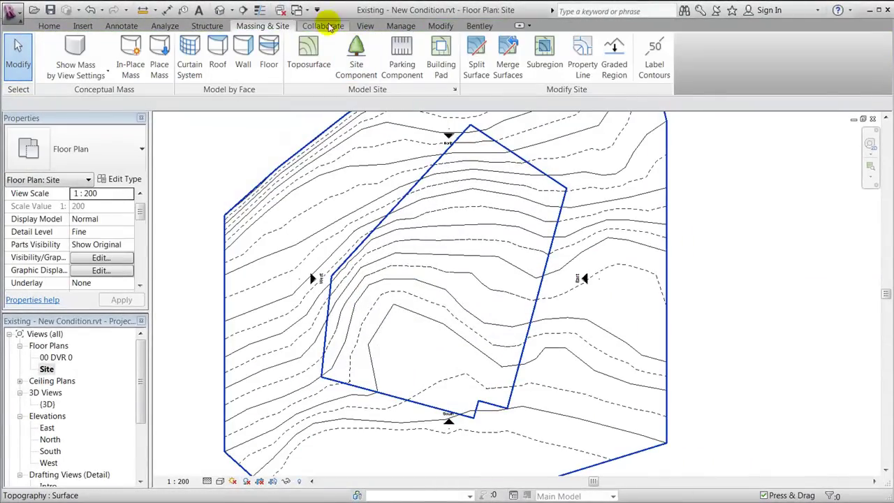
click(455, 89)
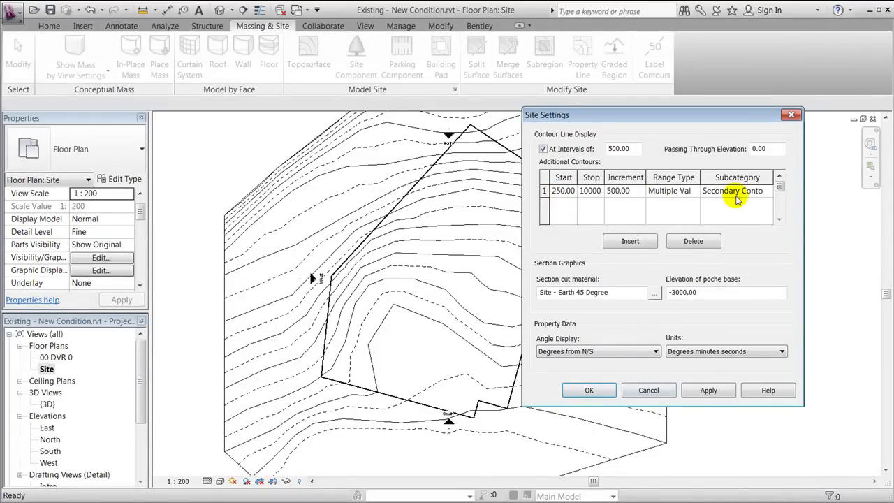
click(649, 390)
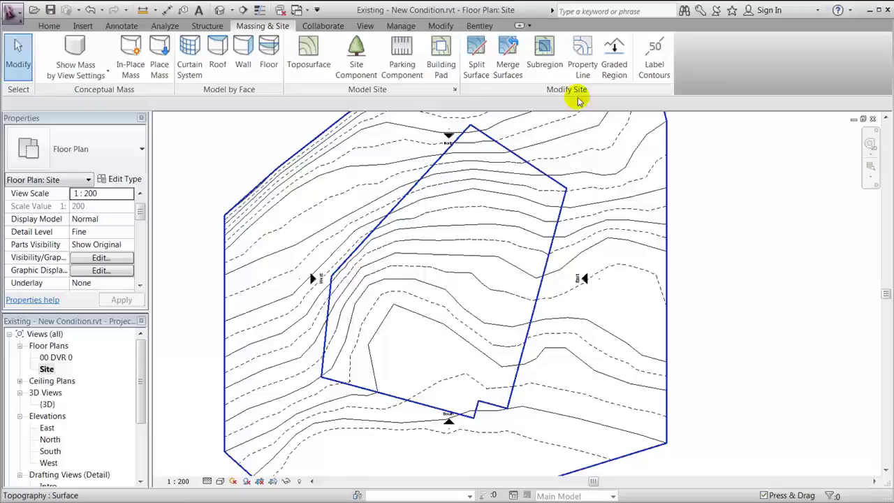
click(402, 27)
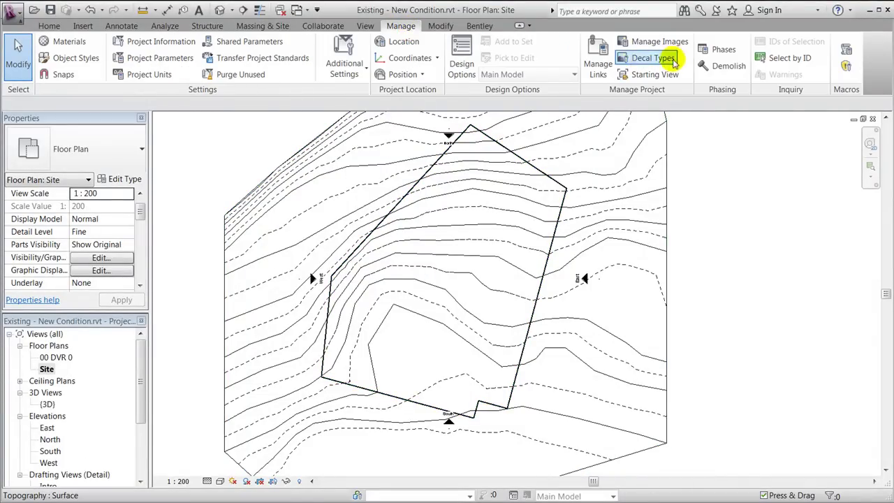
click(720, 54)
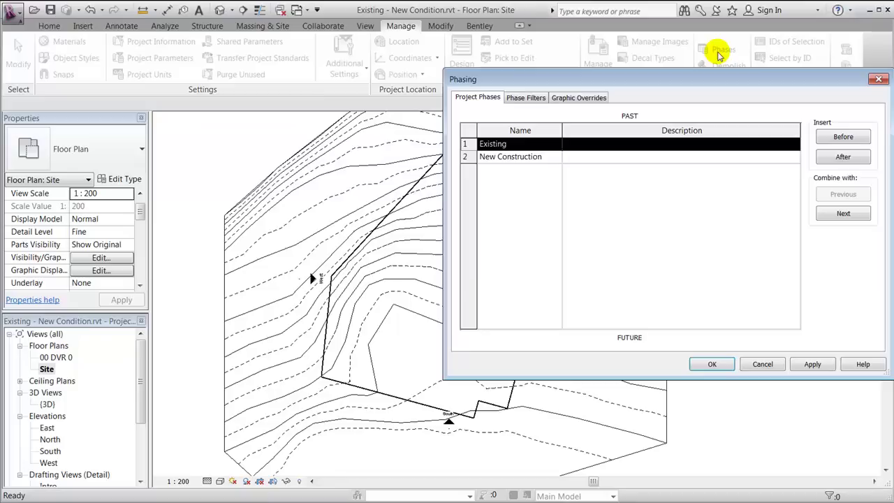
click(572, 99)
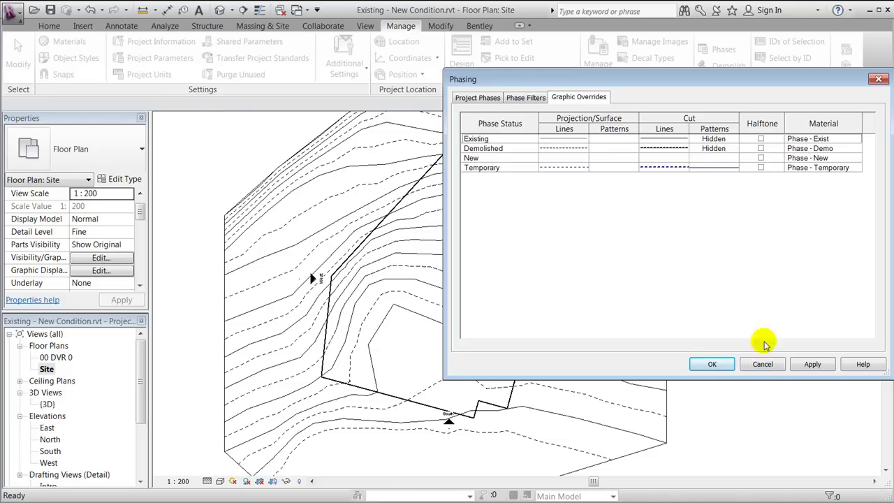
click(763, 364)
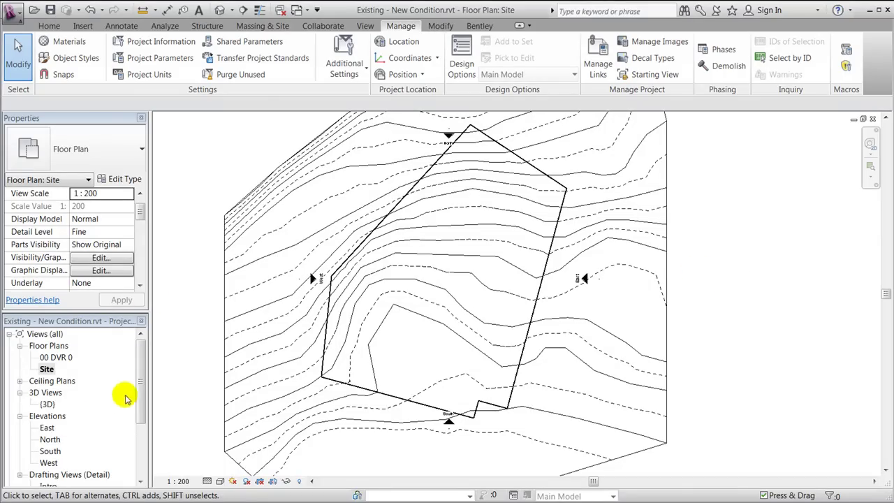
mouse_move(143, 389)
mouse_down()
mouse_move(138, 439)
mouse_move(140, 365)
mouse_up()
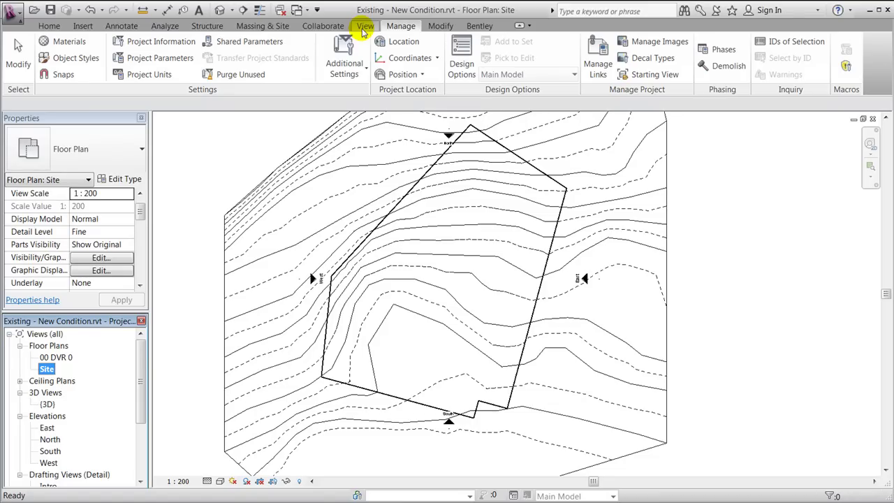
Create a new Topography Schedule from Schedule/Quantities
click(364, 28)
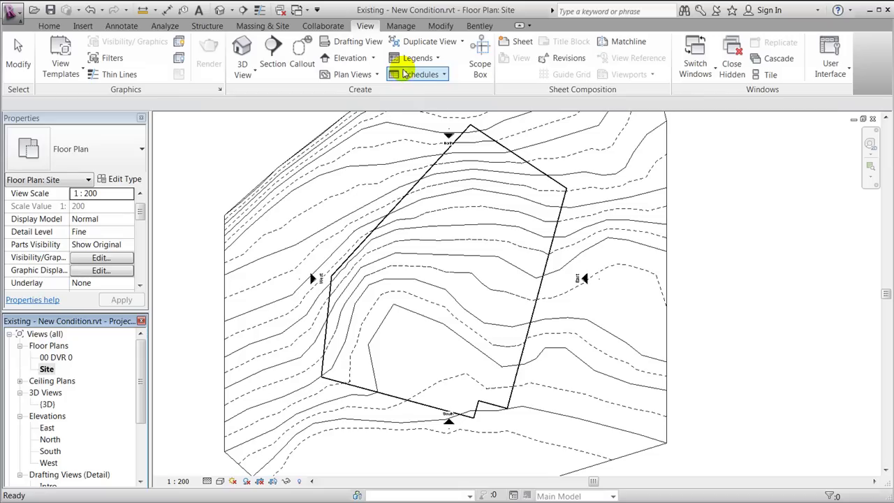
click(446, 74)
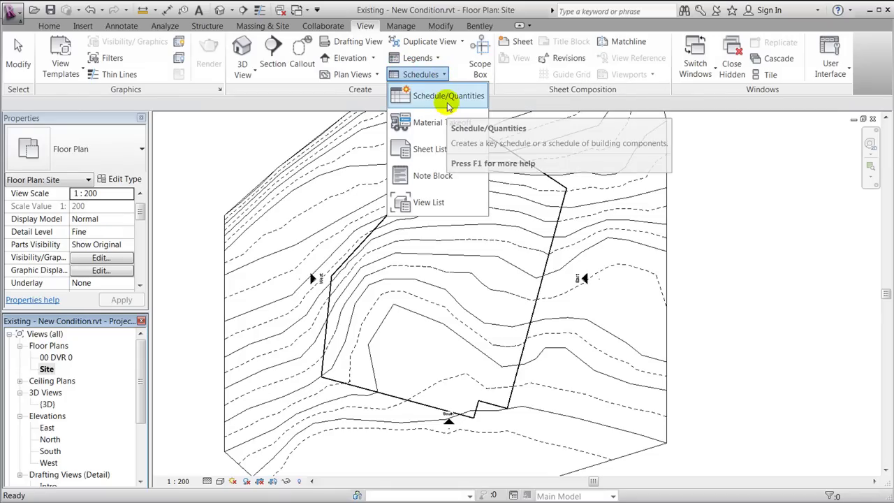
click(448, 101)
scroll(428, 299, down, 12)
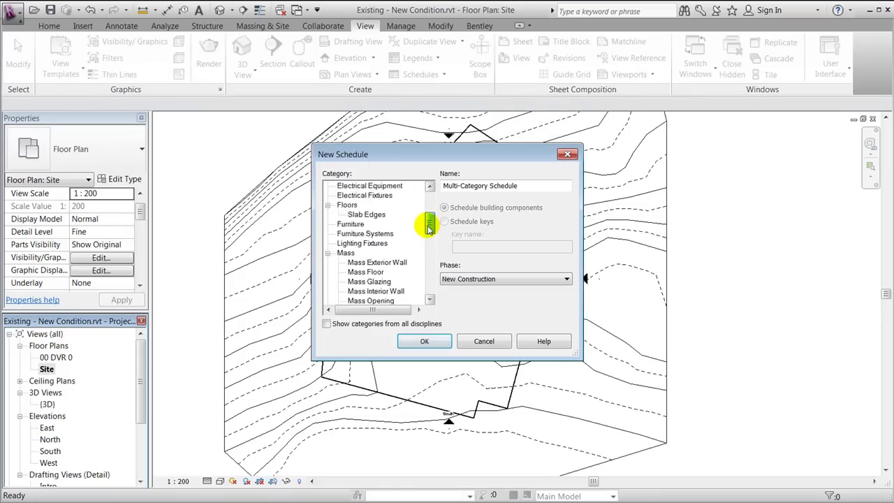
click(356, 263)
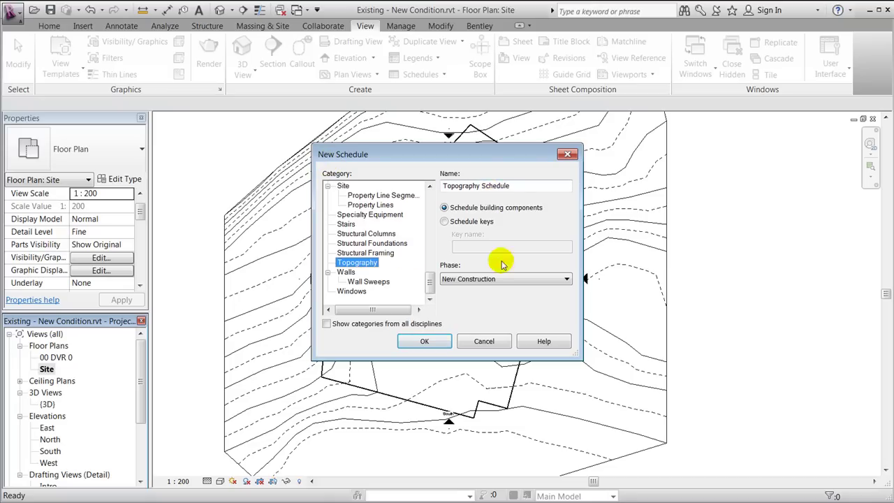
click(437, 344)
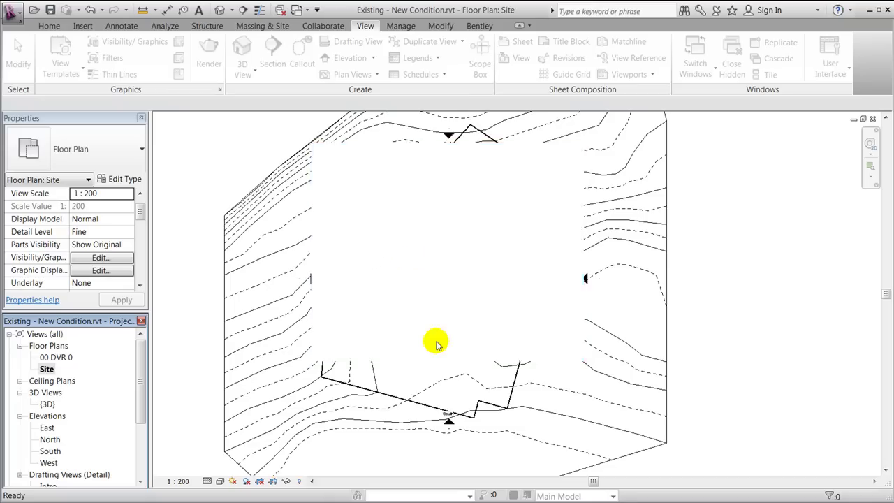
Add the Cut, Fill and Name fields to the schedule
click(300, 218)
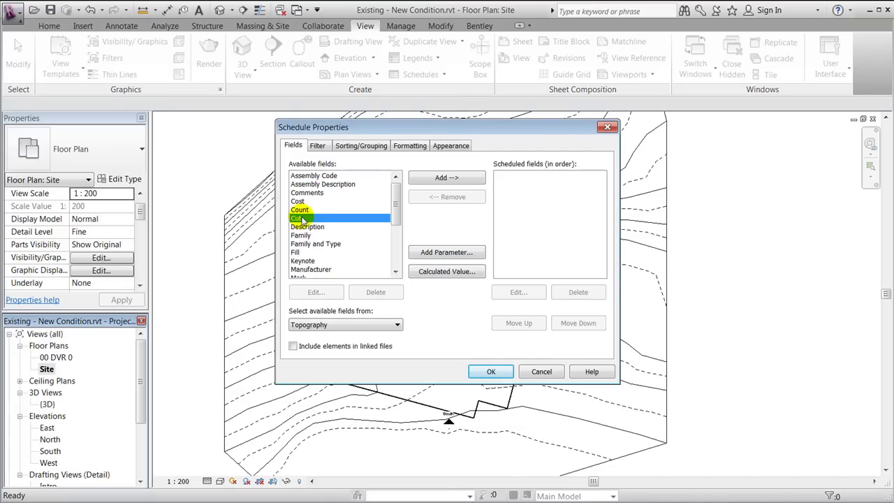
ctrl+click(303, 253)
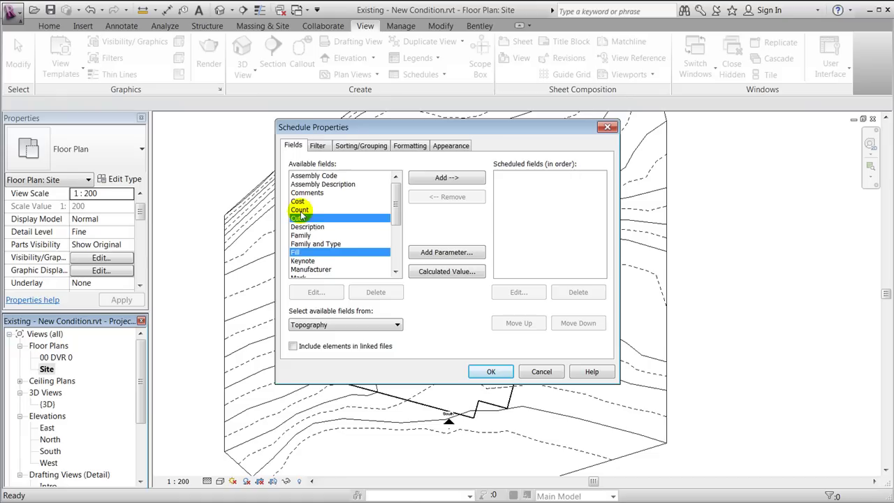
drag(397, 220, 400, 240)
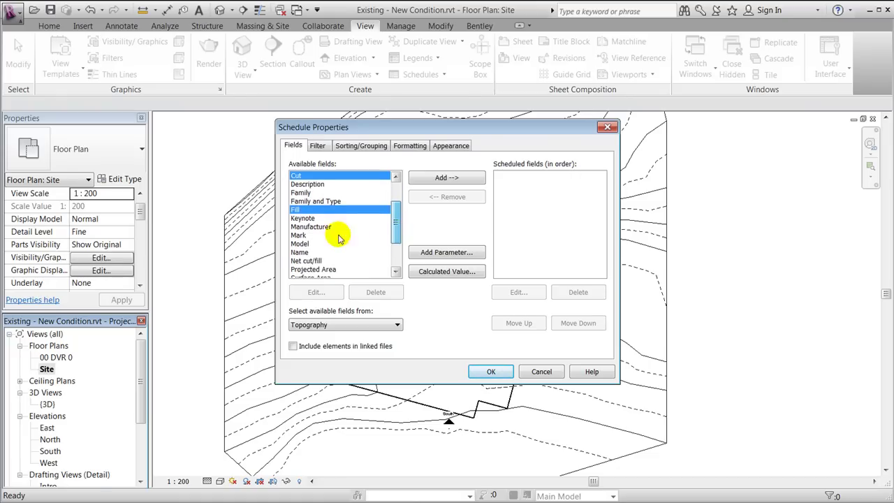
ctrl+click(299, 253)
click(437, 179)
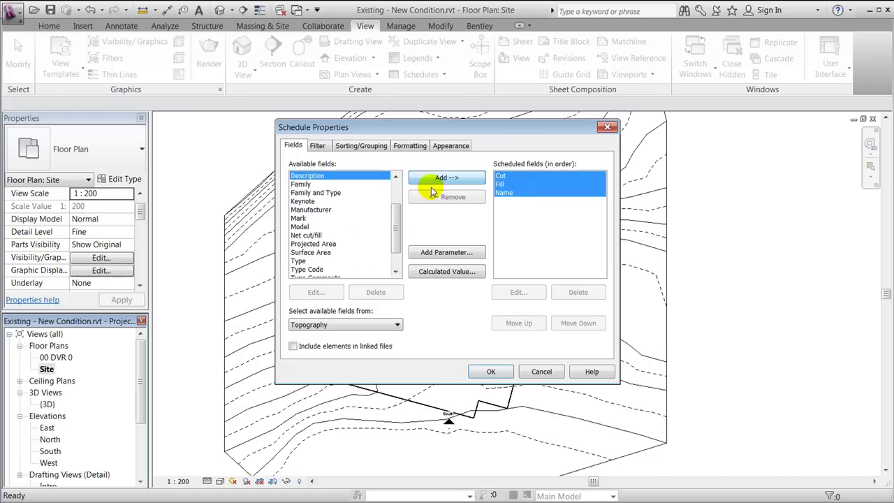
Add the Net cut/fill, Projected Area and Surface Area fields
drag(396, 225, 394, 261)
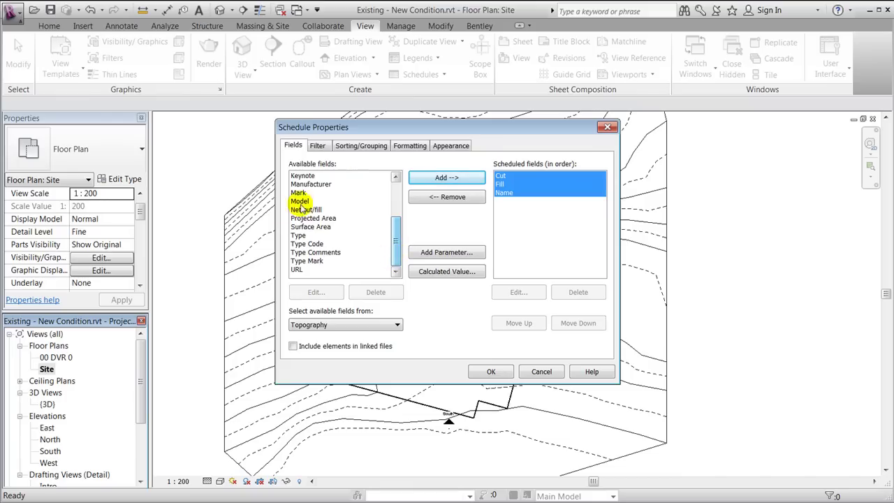
click(317, 228)
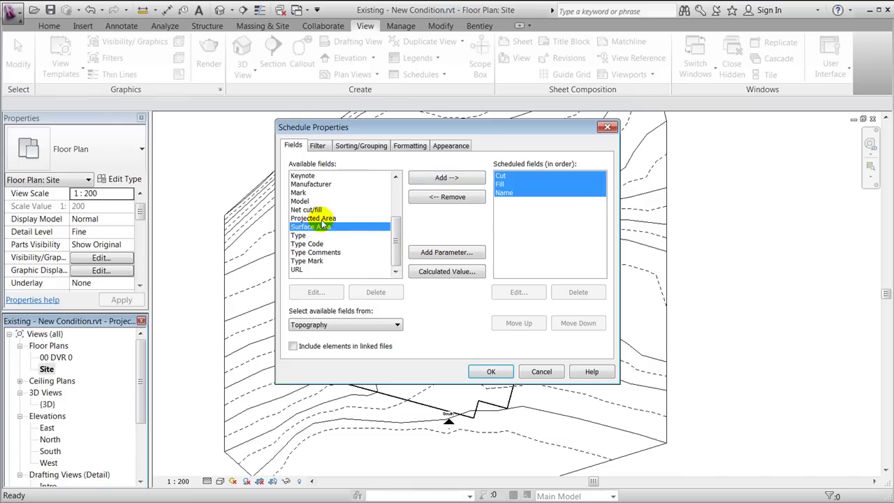
shift+click(308, 209)
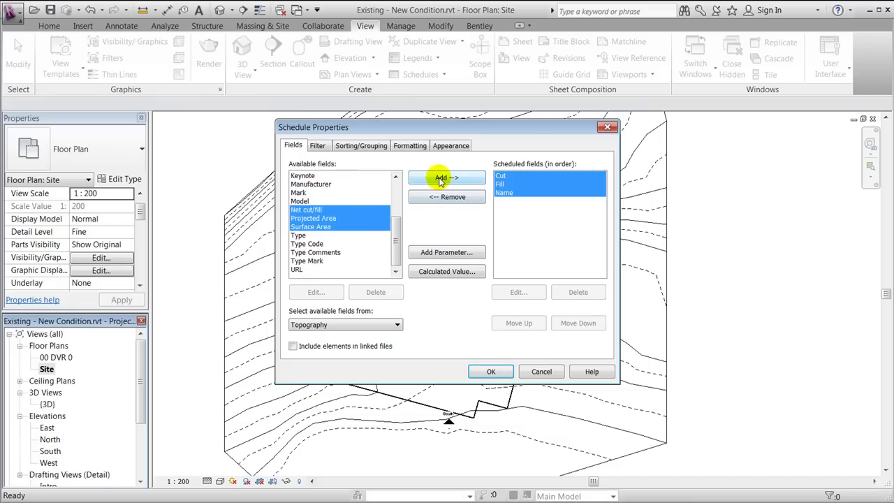
click(442, 179)
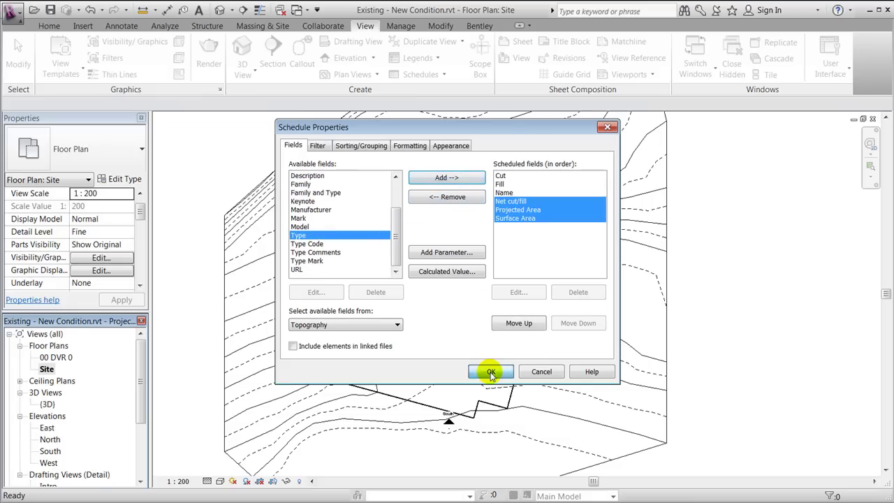
Create the Topography Schedule, listing Surrounding, Existing and New Topos with 77.09 m³ fill
click(491, 372)
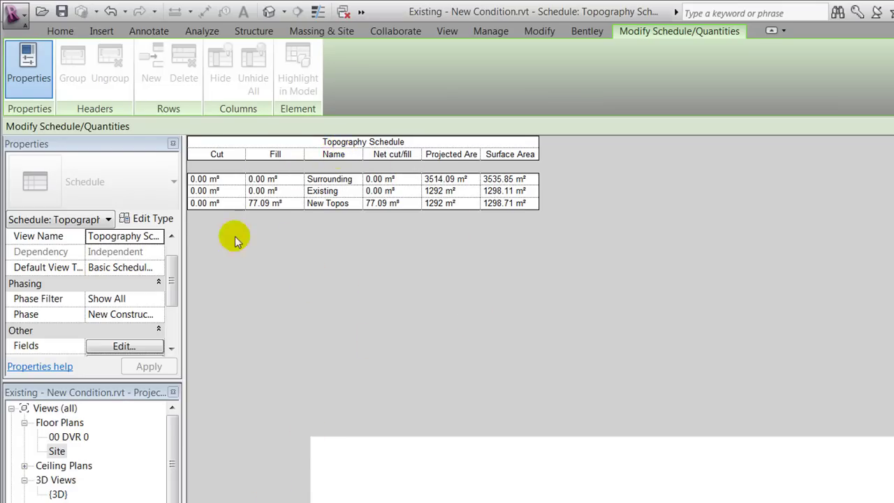
Move Name up twice to become the first field, then widen its column to show New Toposurface
click(235, 156)
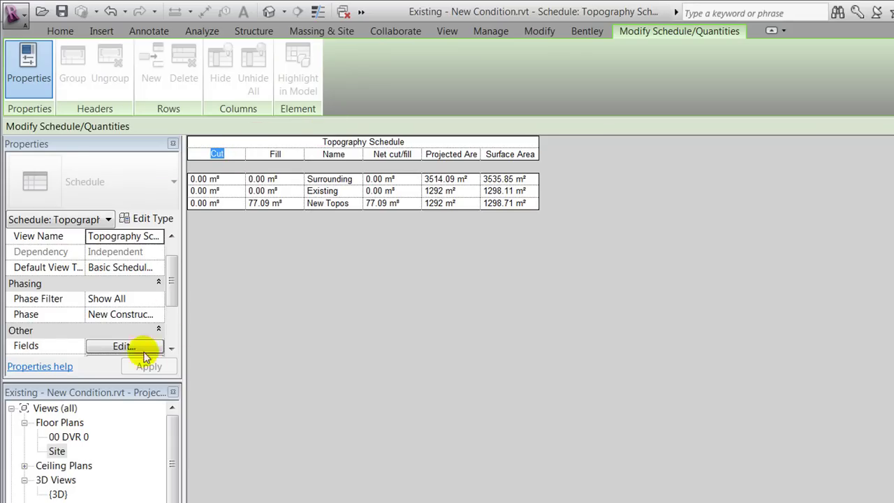
drag(171, 286, 175, 309)
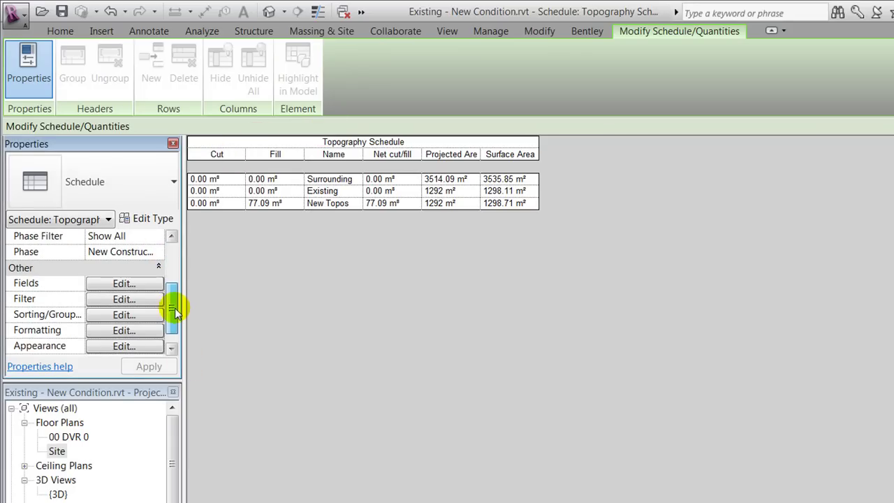
click(123, 284)
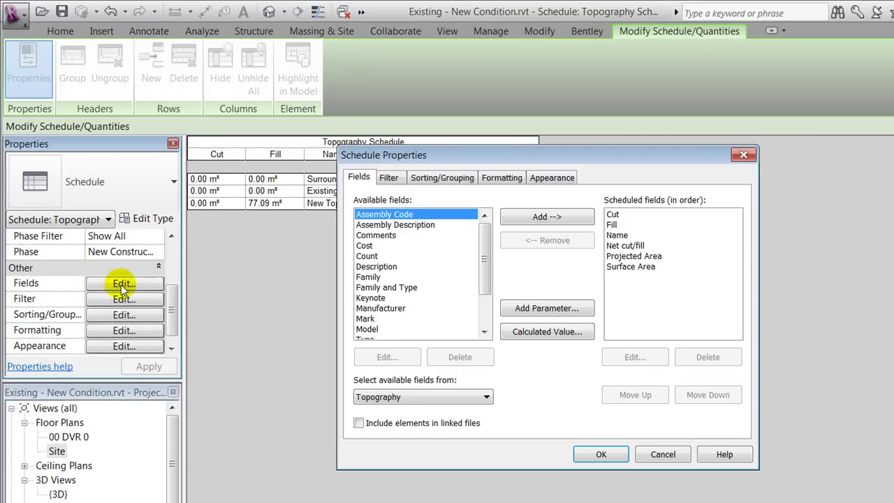
click(617, 236)
click(637, 395)
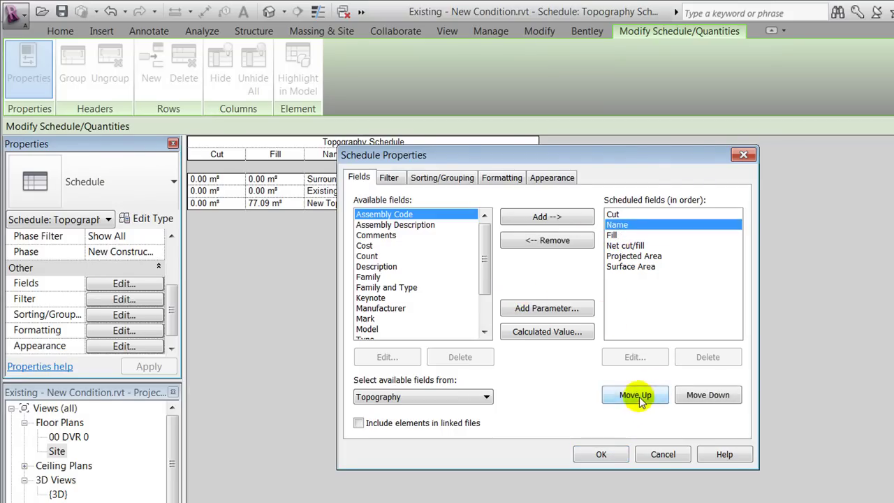
click(637, 395)
click(602, 455)
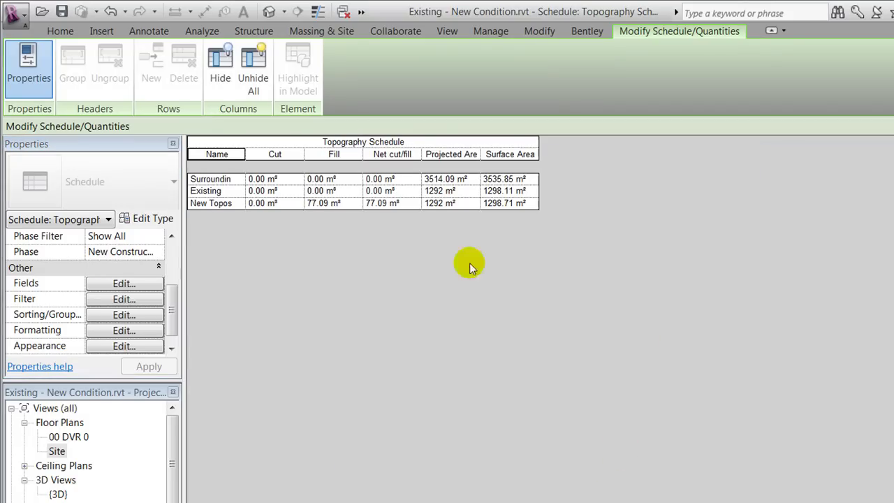
drag(245, 160, 305, 155)
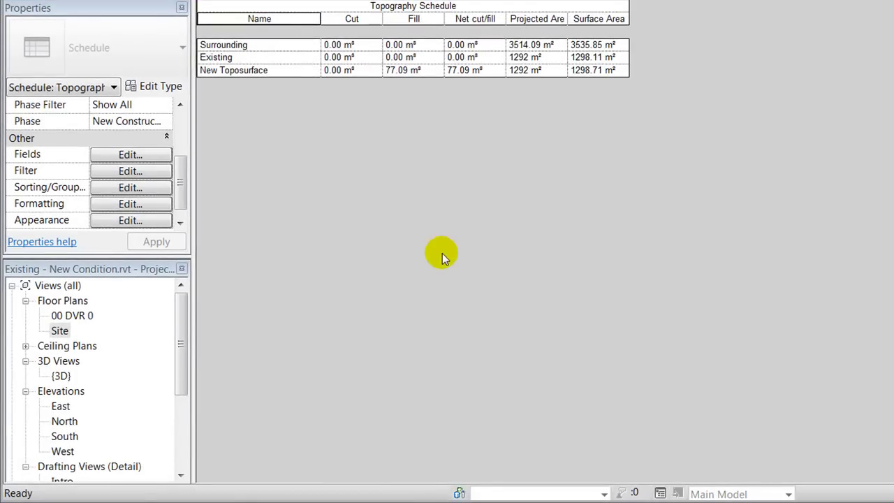
Switch to the Intro drafting view under Drafting Views (Detail) in the Project Browser
double_click(61, 480)
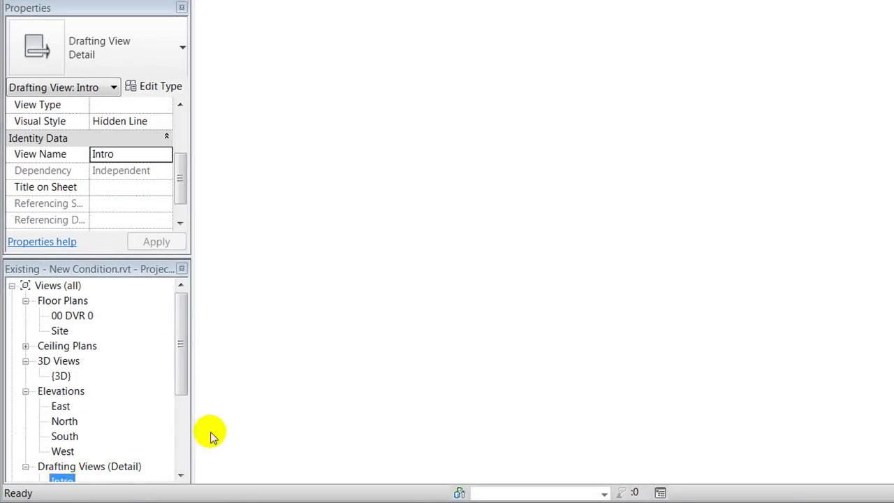